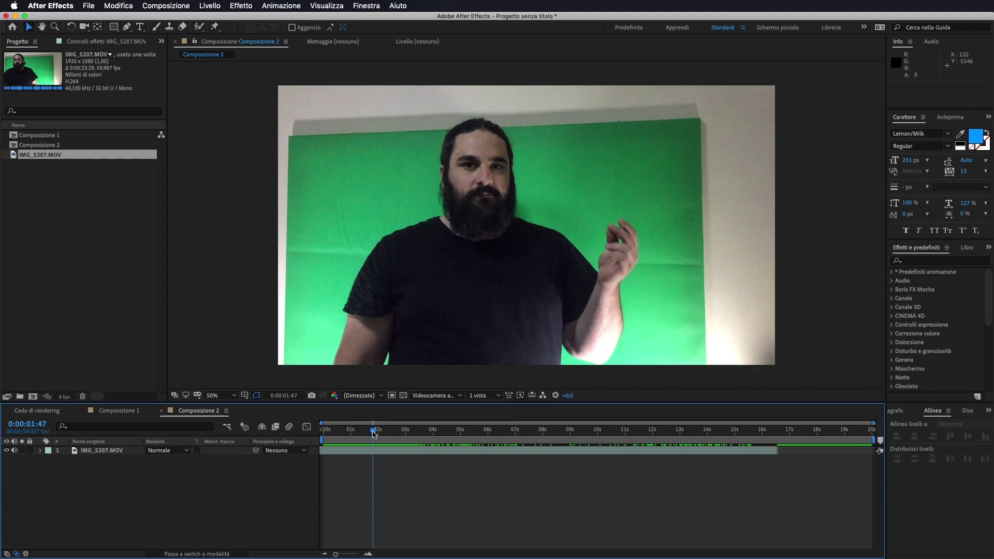
Preview the footage, then duplicate the IMG_5207.MOV layer.
left_click_drag(373, 432, 661, 455)
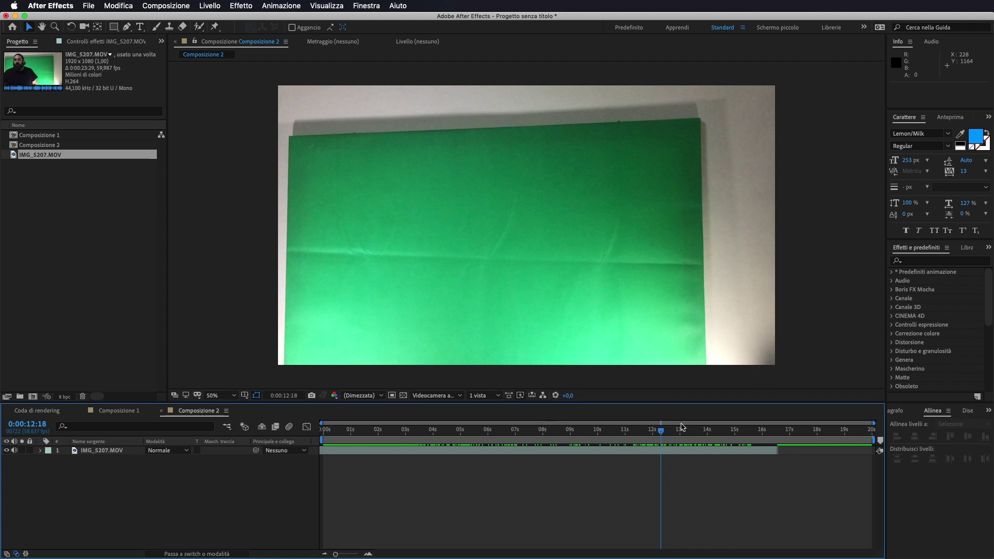
left_click_drag(661, 434, 392, 430)
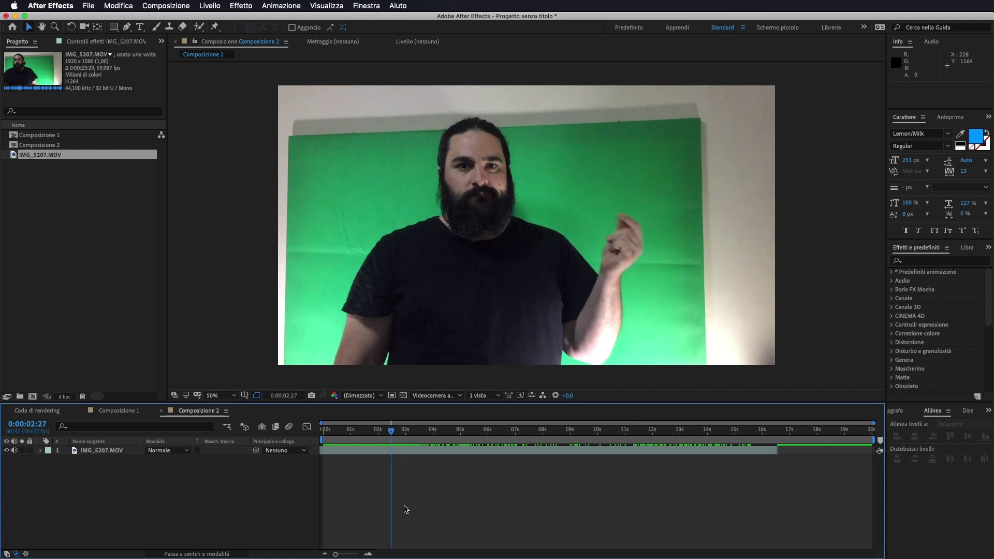
left_click(394, 452)
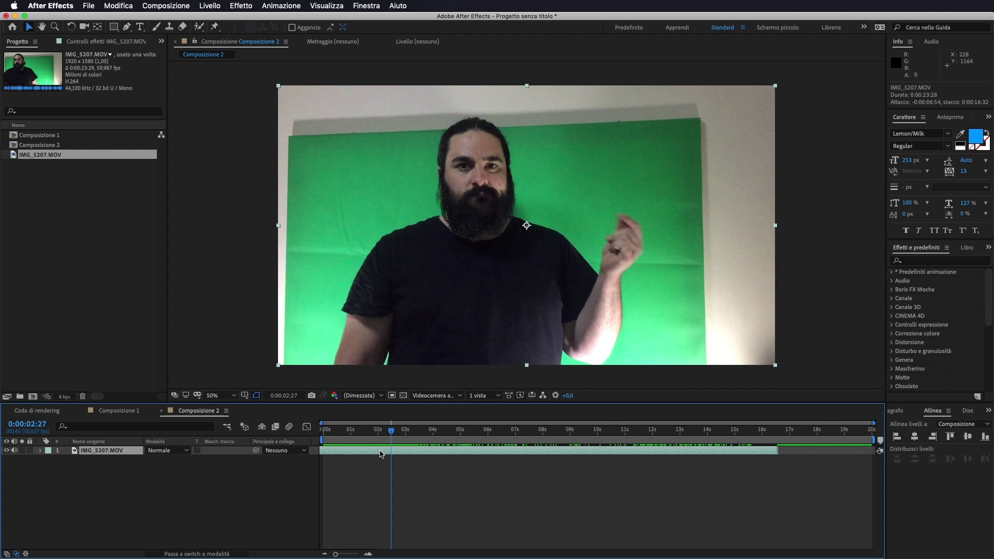
key("super+shift+d")
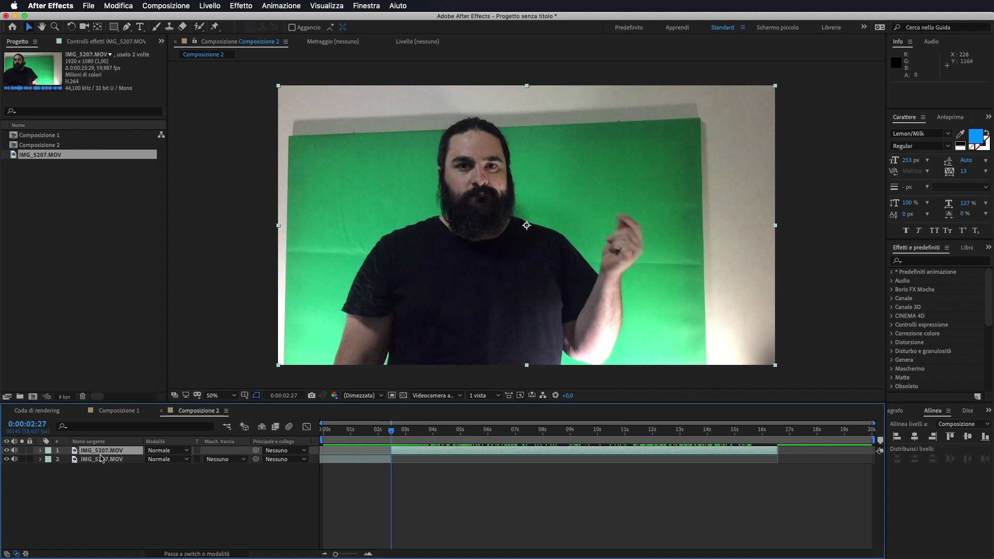
Rename the lower copy of the footage layer to 'Effetto'.
left_click_drag(102, 458, 105, 470)
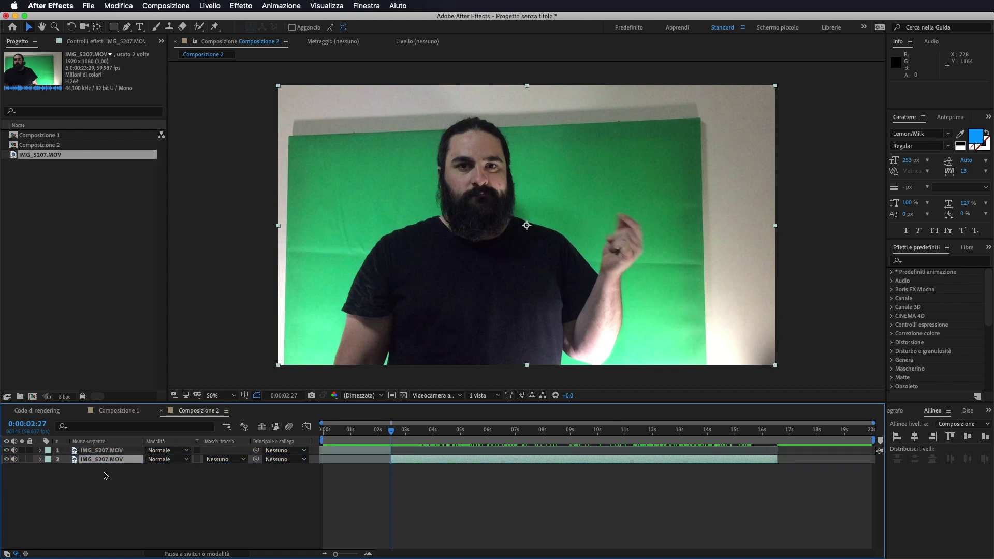
left_click(111, 459)
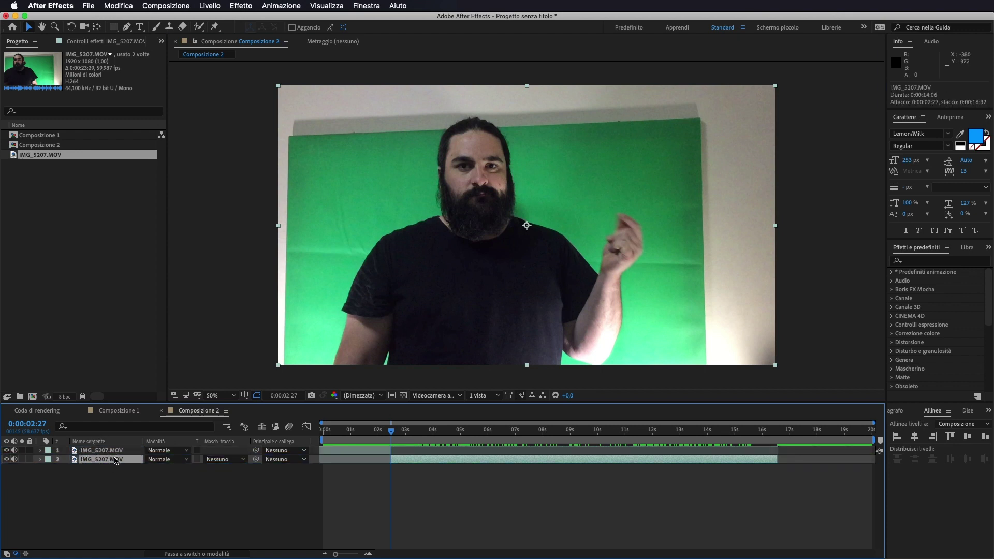
key("Return")
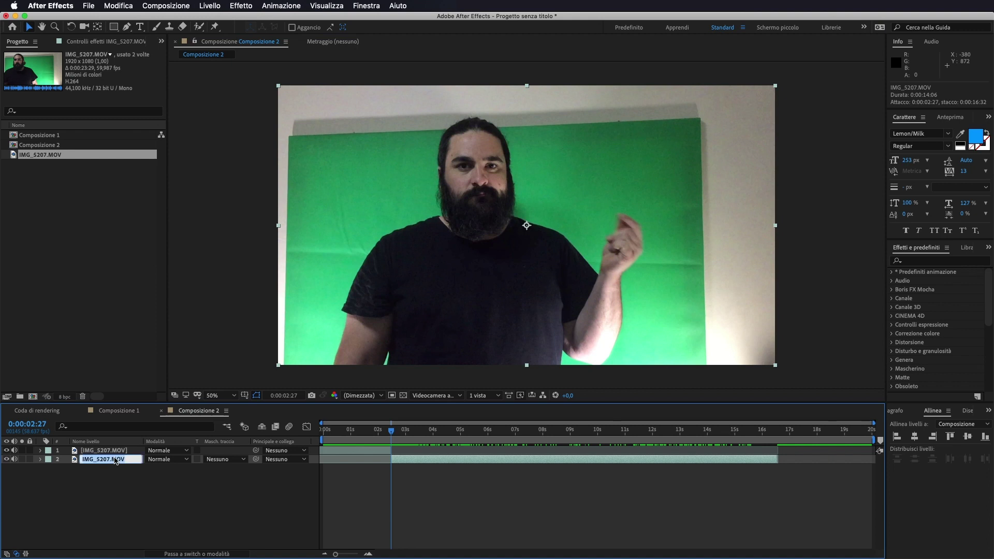
type("Effetto")
Confirm the Effetto name and split Effetto at 9:30, where the man has left.
left_click(146, 510)
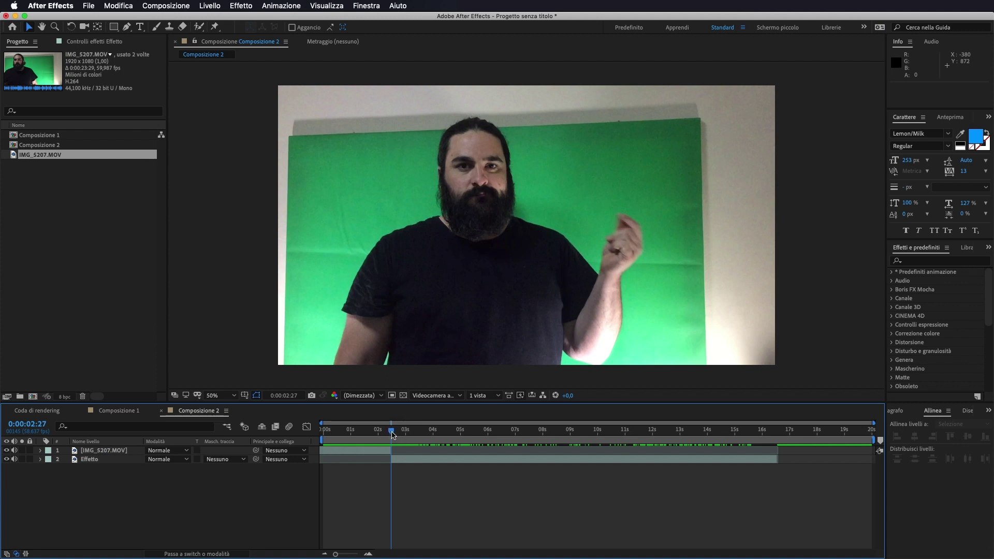
left_click_drag(393, 434, 584, 441)
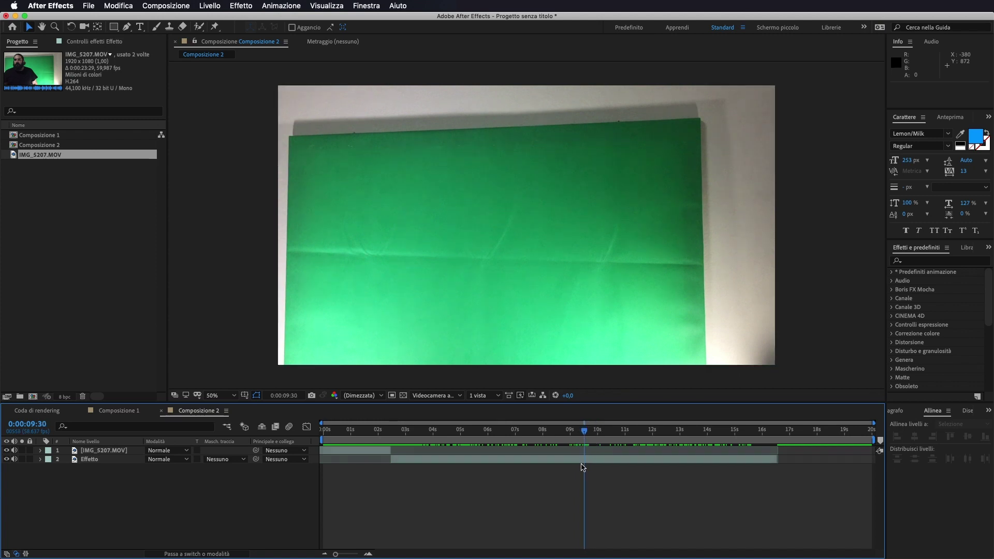
left_click(588, 460)
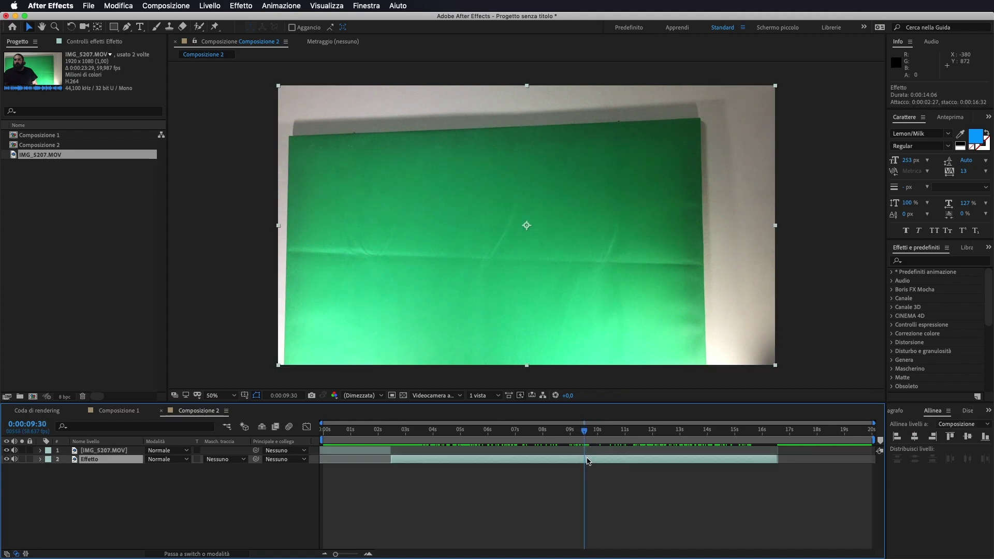
key("super+shift+d")
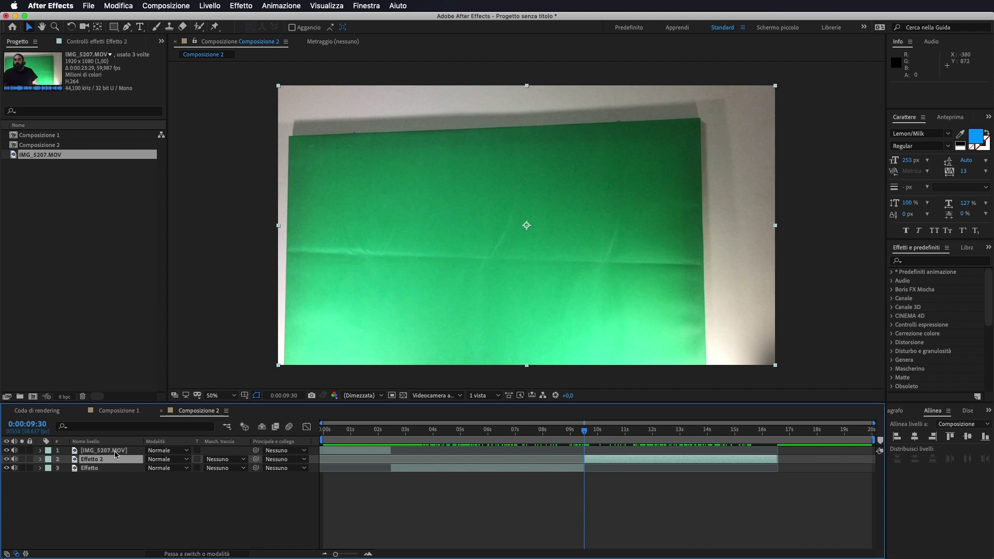
Move the split piece to the bottom, name it Sfondo and slide it to start at 2:27.
left_click_drag(98, 462, 105, 475)
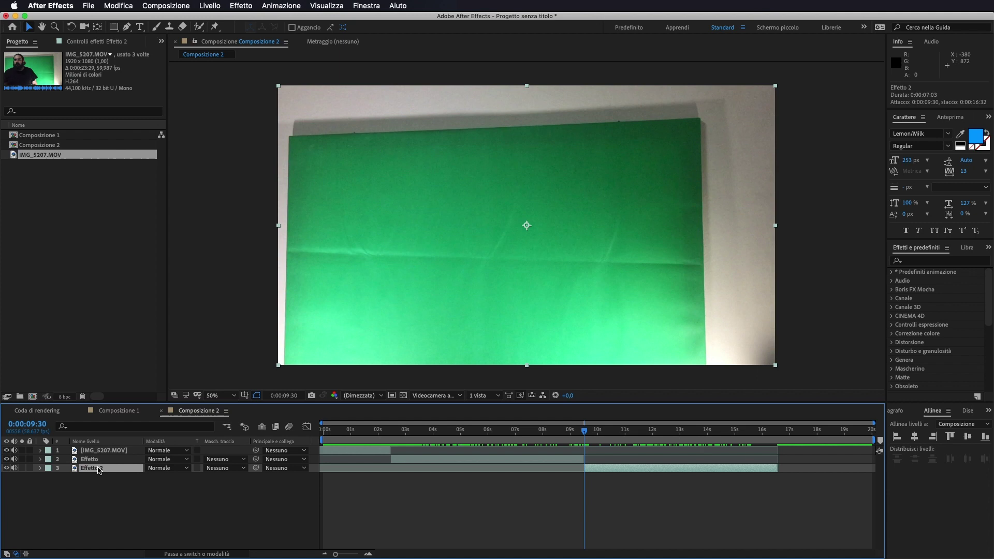
key("Return")
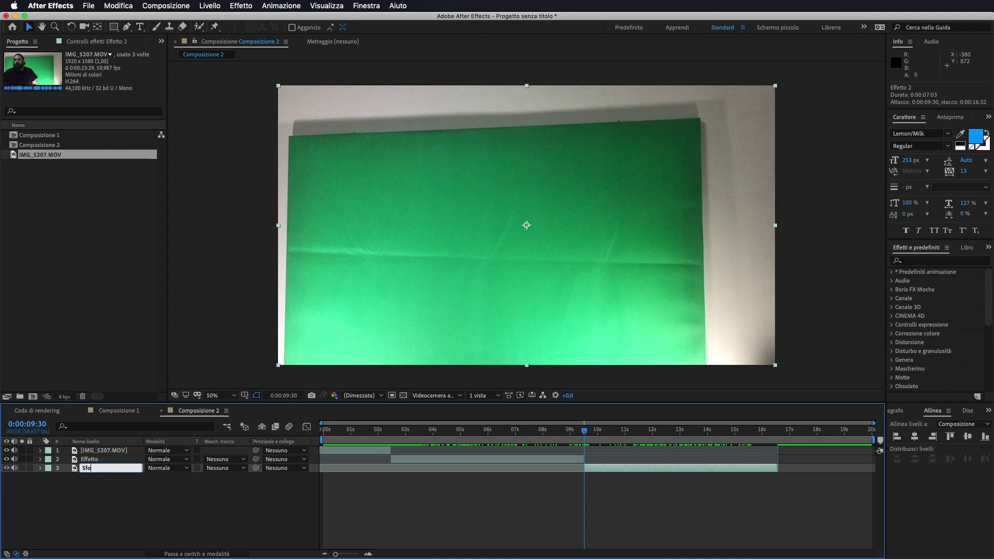
left_click(451, 503)
left_click_drag(606, 473, 411, 479)
left_click_drag(585, 434, 460, 449)
Hide Effetto and trim Sfondo's out point to about 7:10.
left_click(6, 460)
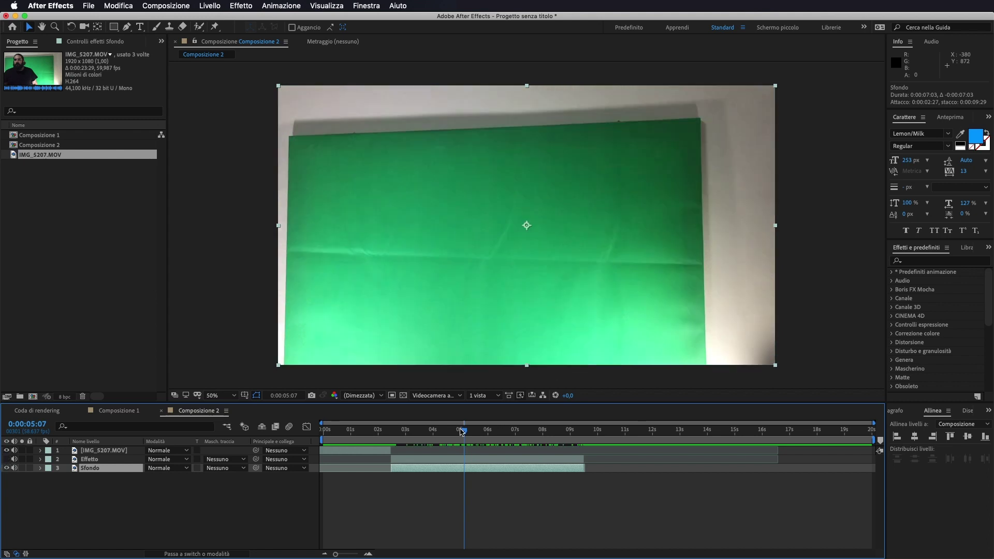
left_click_drag(464, 432, 520, 438)
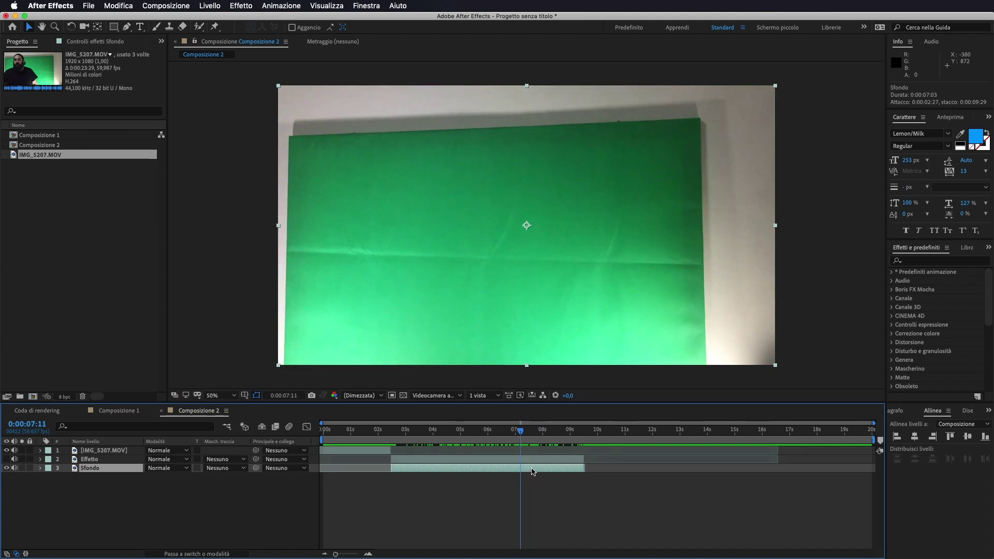
left_click_drag(584, 468, 520, 478)
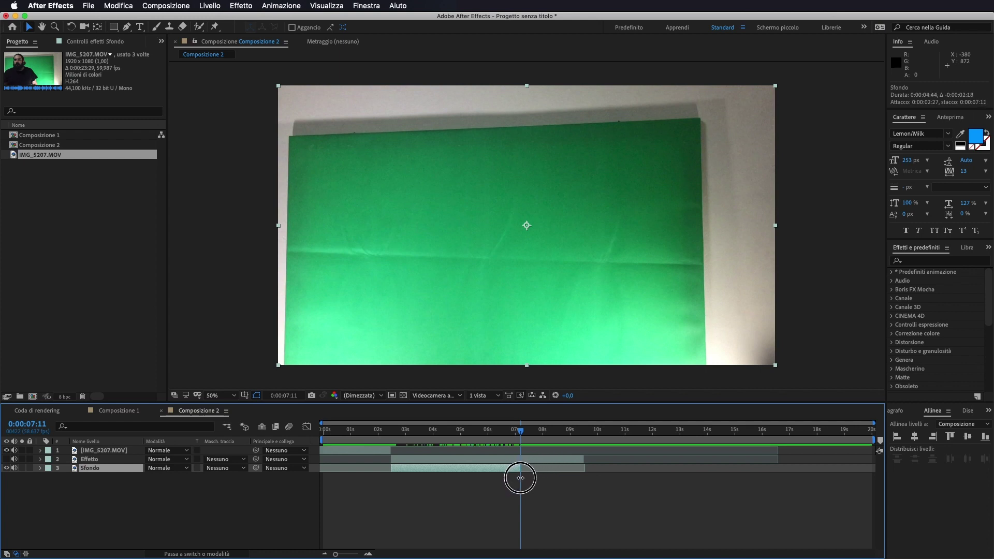
left_click_drag(524, 434, 485, 435)
Show Effetto again and trim its out point to 7:10 to match Sfondo.
left_click(6, 460)
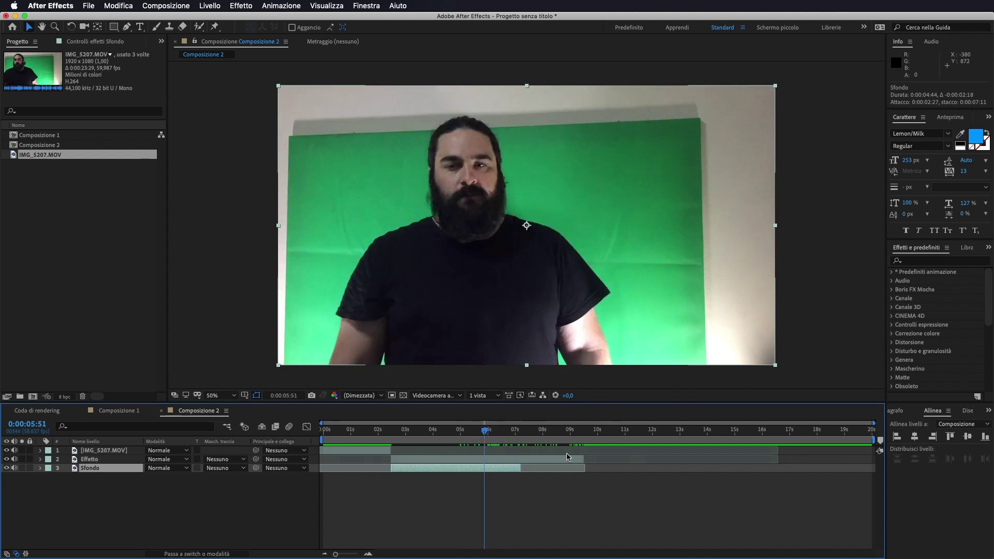
left_click_drag(584, 459, 517, 455)
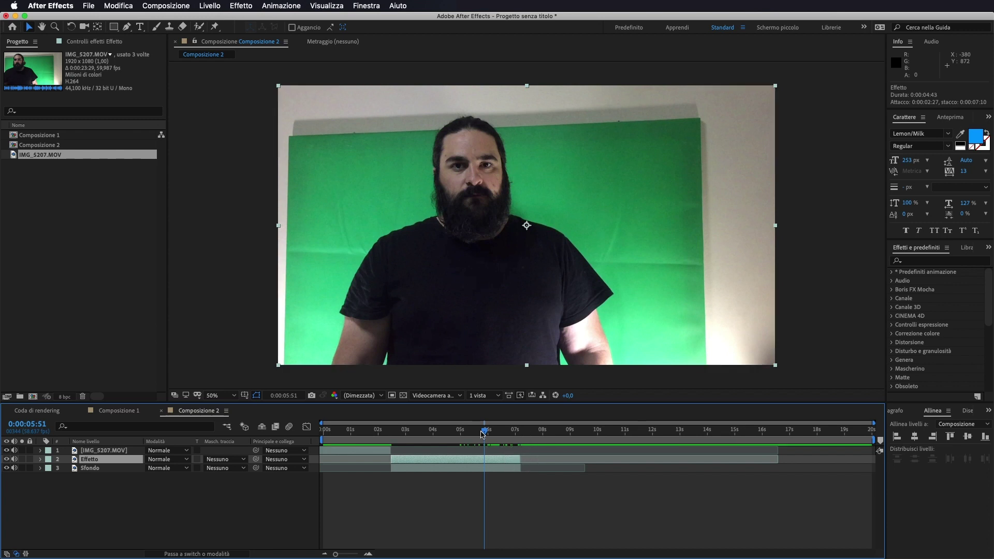
left_click_drag(485, 433, 394, 438)
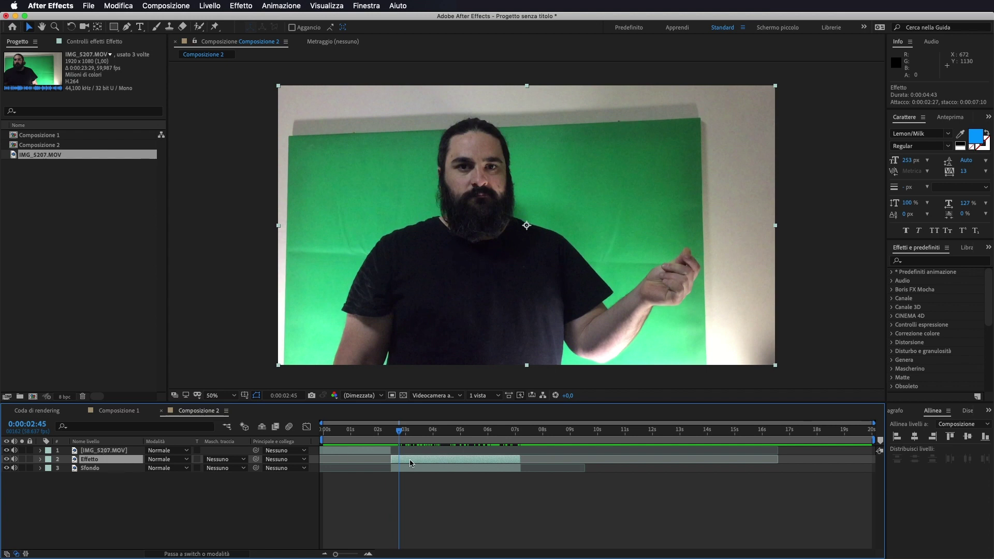
Open Effetto in its Layer viewer at about 2:26, with RotoBézier on and 100% zoom.
double_click(119, 460)
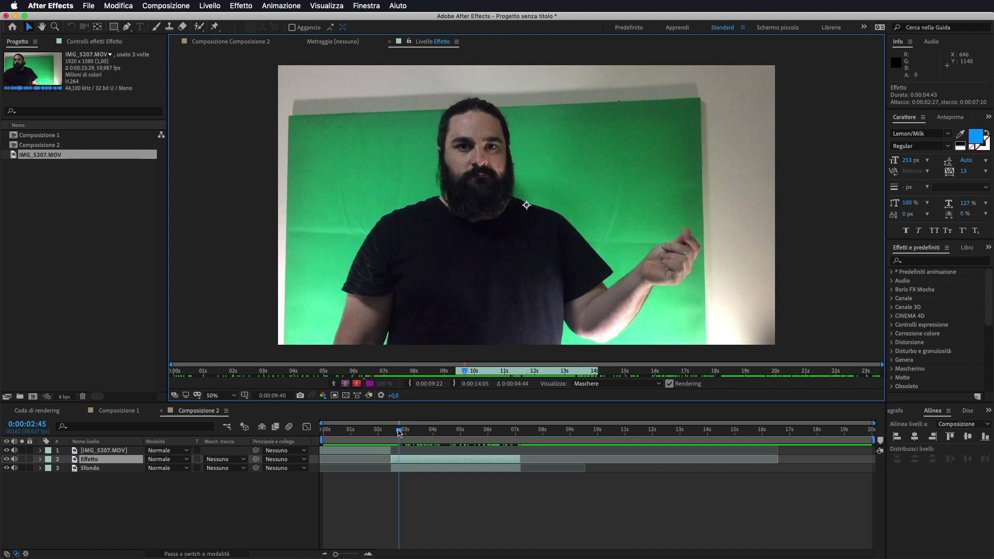
left_click_drag(399, 433, 390, 433)
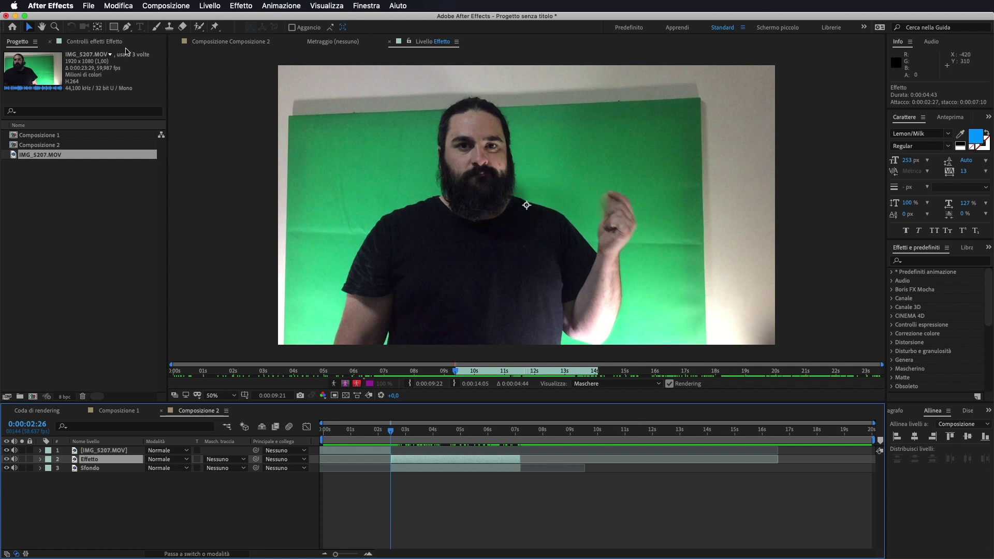
left_click(125, 27)
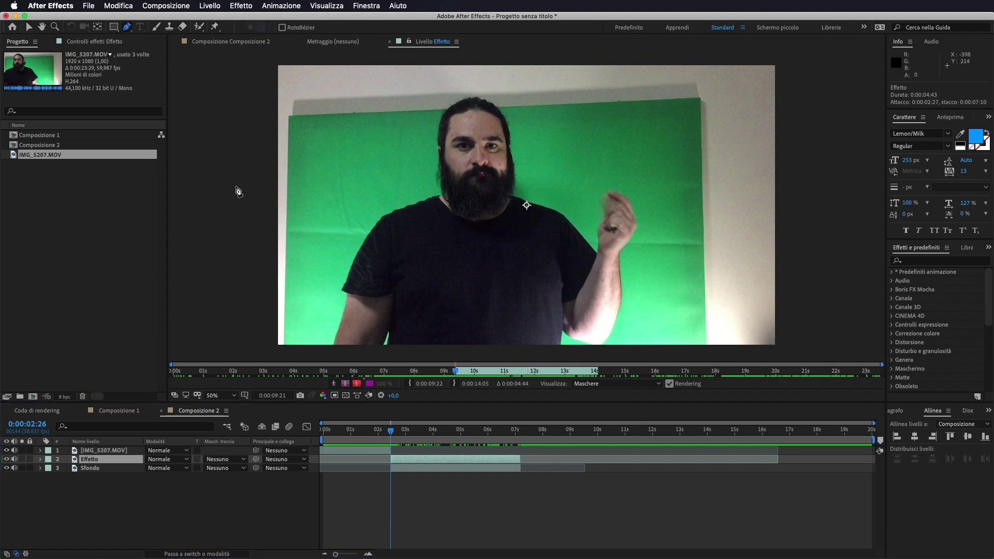
key("period")
key("period")
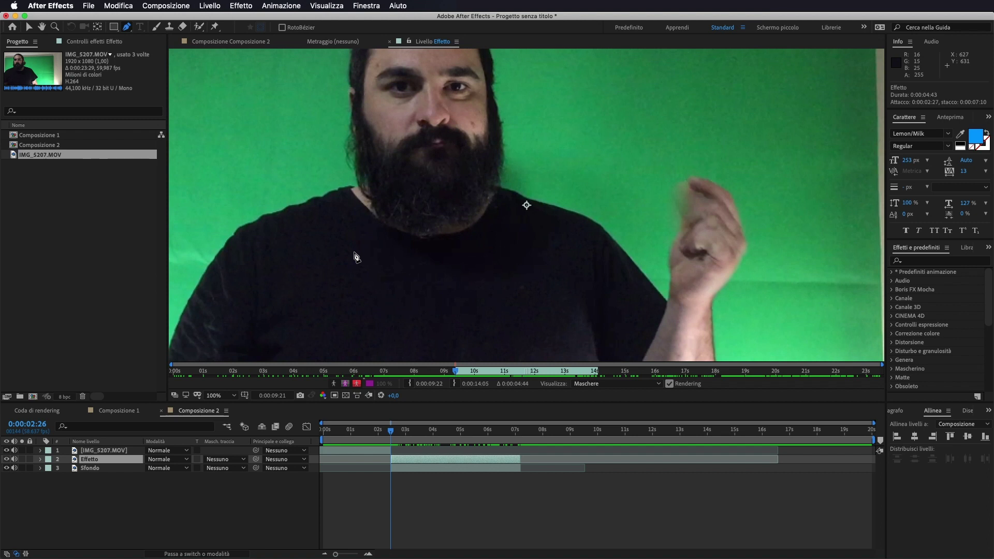
left_click_drag(355, 250, 583, 151)
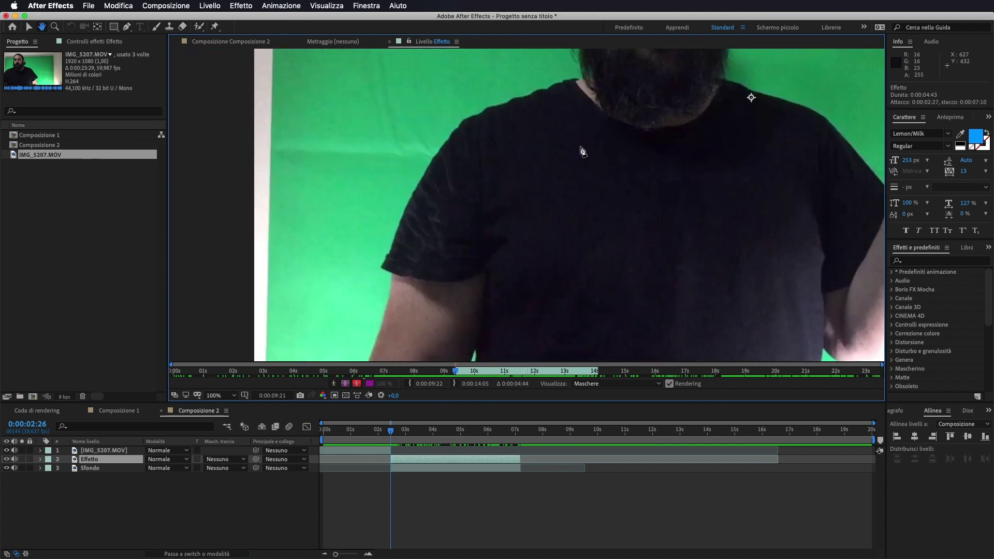
left_click_drag(535, 202, 555, 157)
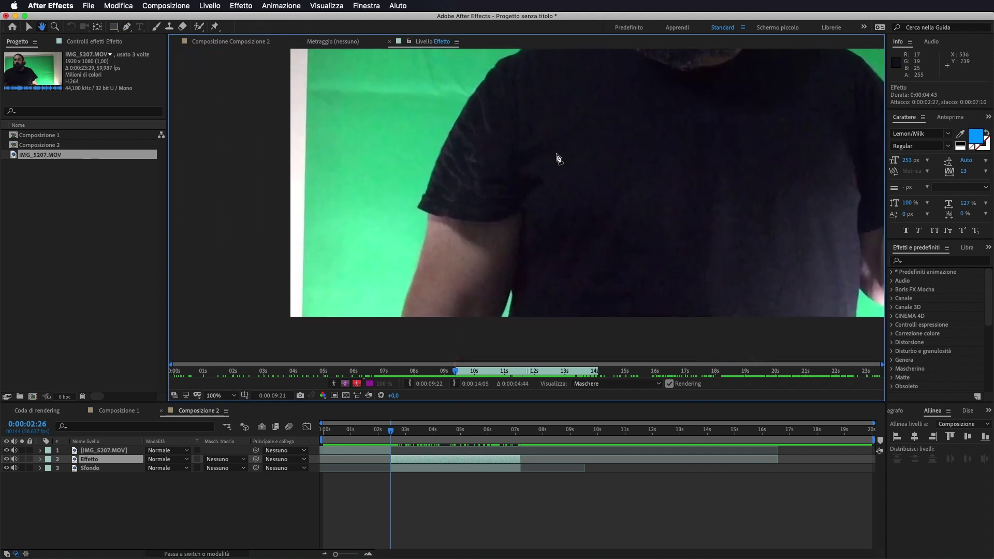
Start the mask up the left arm and trace along the shoulder to the beard.
left_click(400, 314)
left_click(405, 300)
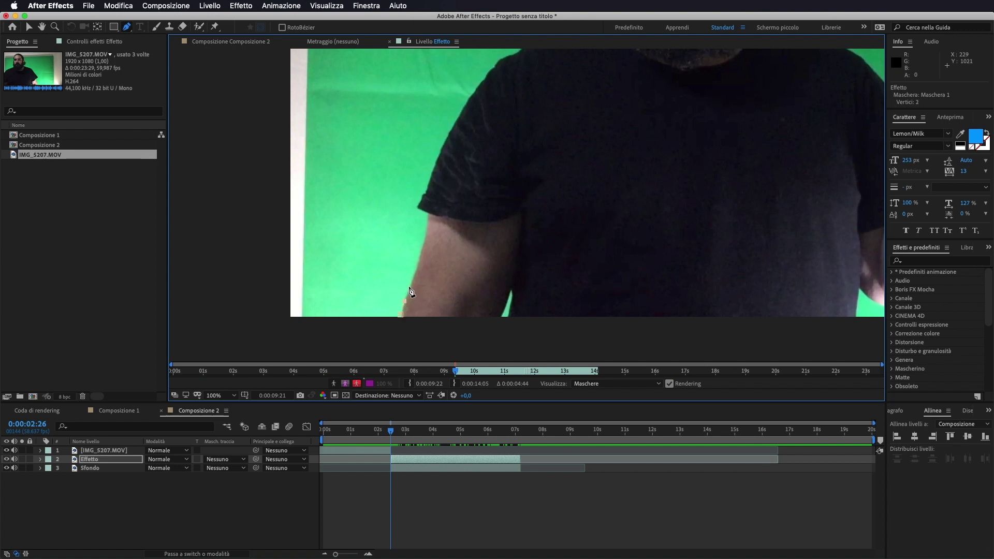
left_click(423, 244)
left_click(429, 228)
left_click(425, 214)
left_click_drag(497, 166, 455, 260)
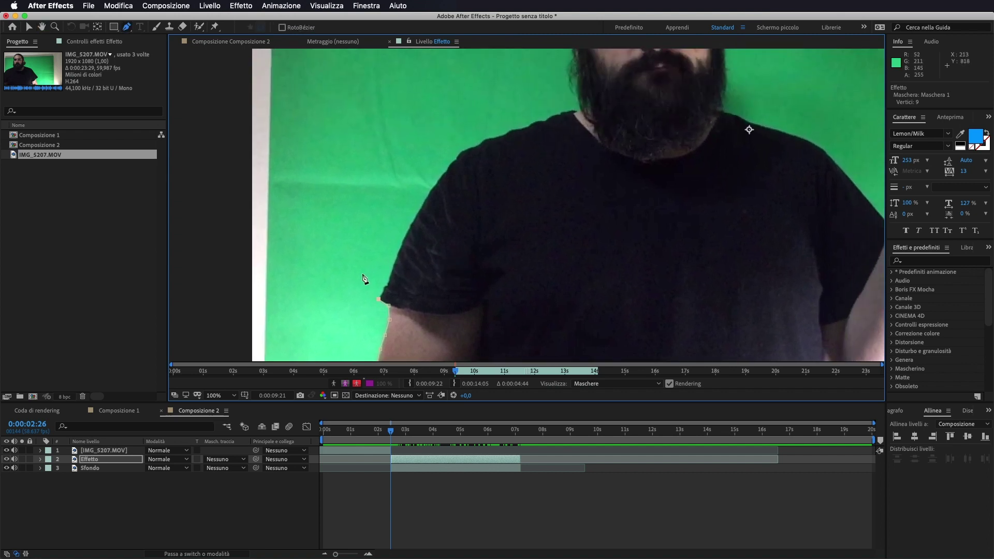
left_click(384, 291)
left_click(402, 246)
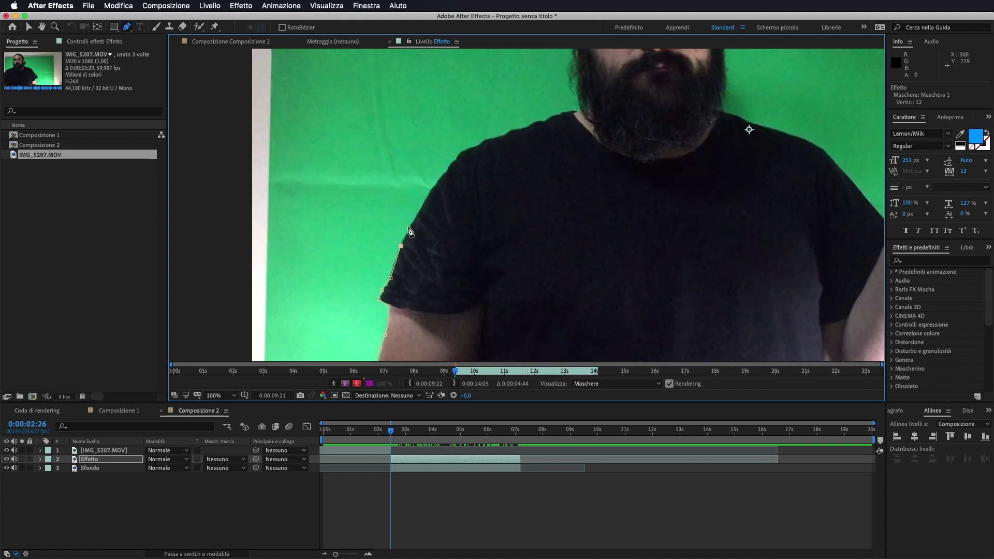
left_click(409, 226)
left_click(434, 186)
left_click(445, 167)
left_click(462, 149)
left_click(485, 138)
left_click(499, 134)
left_click(520, 129)
left_click(539, 121)
left_click(545, 120)
left_click(558, 113)
left_click(575, 108)
scroll(578, 110, "up", 5)
Continue the mask up the beard and face, over the head and down its right side.
left_click(489, 226)
left_click(484, 218)
left_click(475, 206)
left_click(483, 183)
left_click(482, 174)
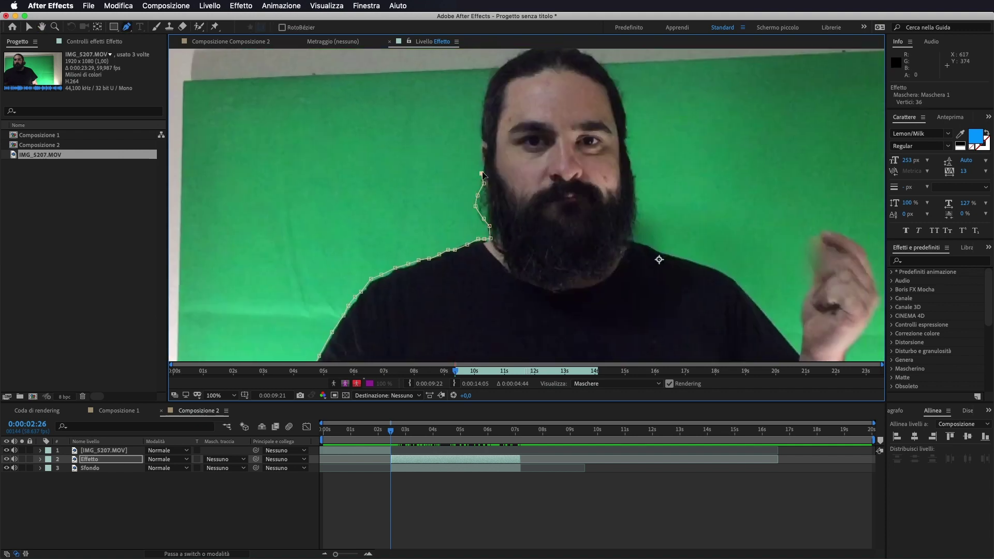
scroll(478, 144, "up", 3)
left_click(453, 188)
left_click(457, 157)
left_click(482, 124)
left_click(494, 117)
left_click(513, 108)
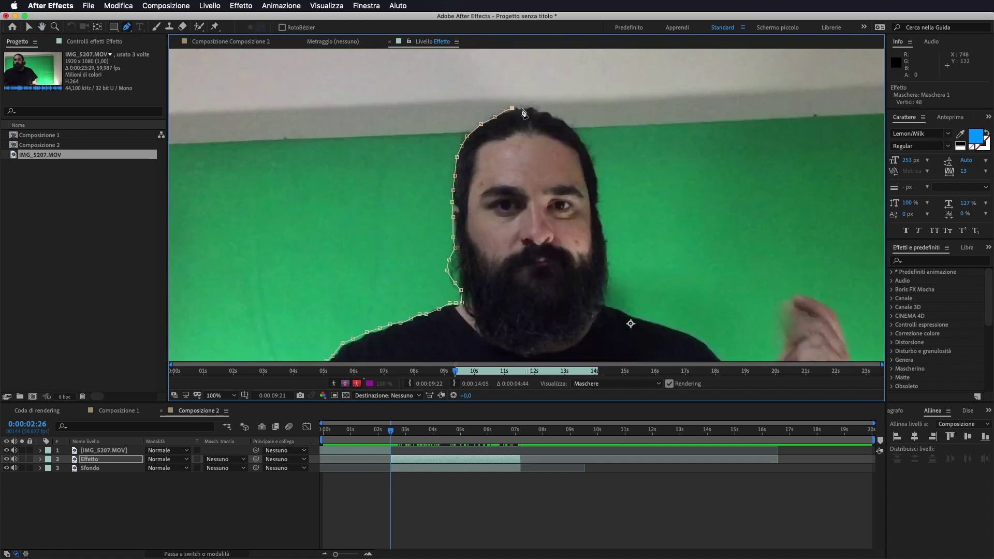
left_click(535, 108)
left_click(559, 119)
left_click(567, 122)
left_click(579, 133)
left_click(585, 144)
left_click(593, 157)
scroll(601, 217, "down", 4)
scroll(600, 218, "right", 4)
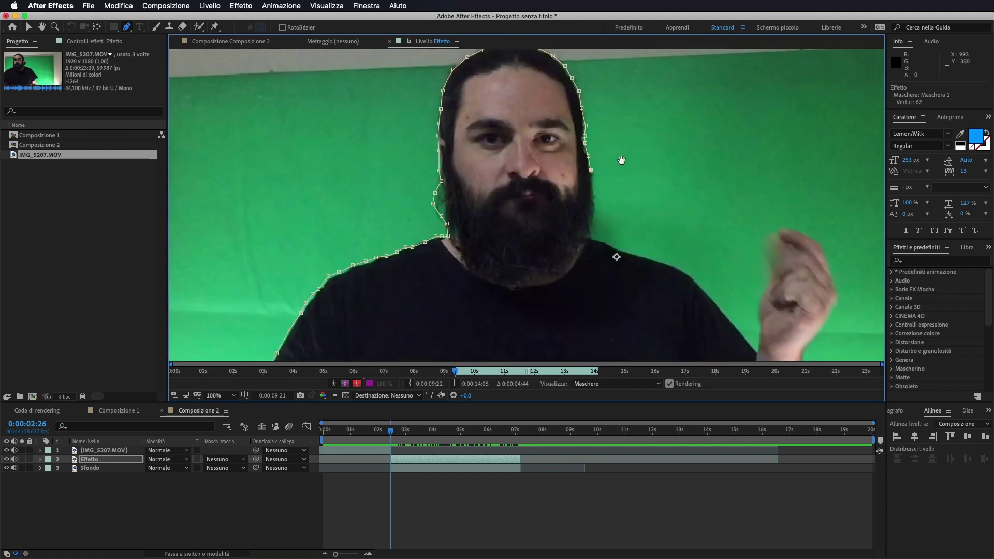
Trace the mask down the beard, along the right shoulder and around the raised hand.
left_click(499, 121)
left_click(503, 154)
left_click(502, 190)
left_click(529, 213)
left_click(549, 221)
left_click(571, 225)
left_click(597, 238)
left_click(621, 260)
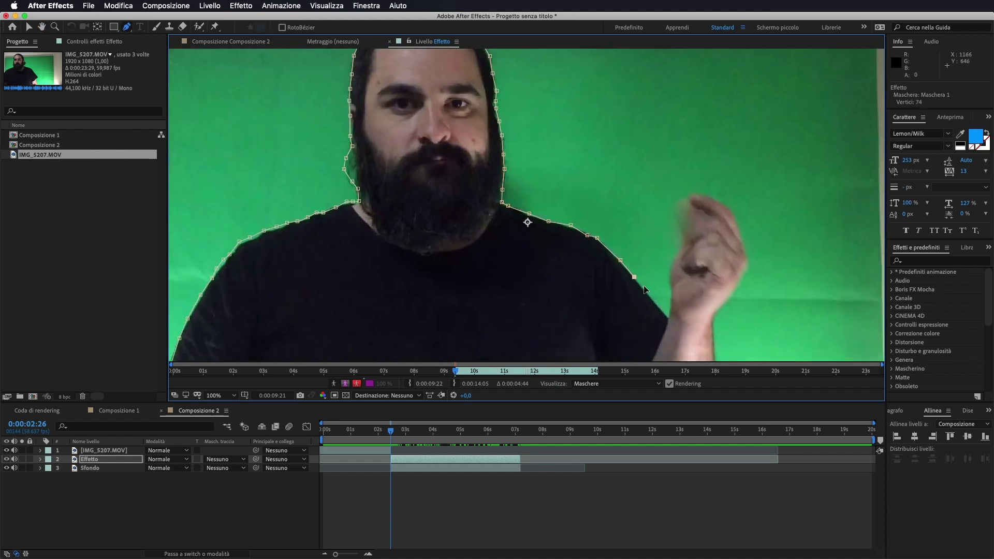
left_click(647, 291)
left_click(660, 305)
left_click(670, 317)
left_click(670, 276)
left_click(677, 250)
left_click(686, 241)
left_click(680, 225)
left_click(680, 201)
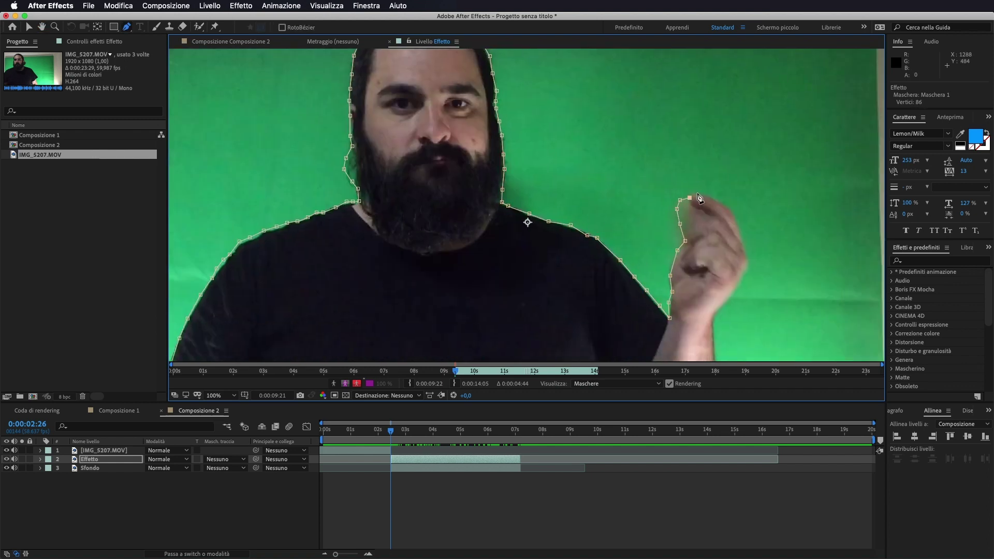
left_click(698, 193)
left_click(728, 205)
left_click(745, 248)
scroll(748, 258, "down", 5)
scroll(748, 258, "right", 3)
Trace down the forearm and elbow, below the frame and around the other arm, then close the mask.
left_click(667, 153)
left_click(659, 164)
left_click(649, 178)
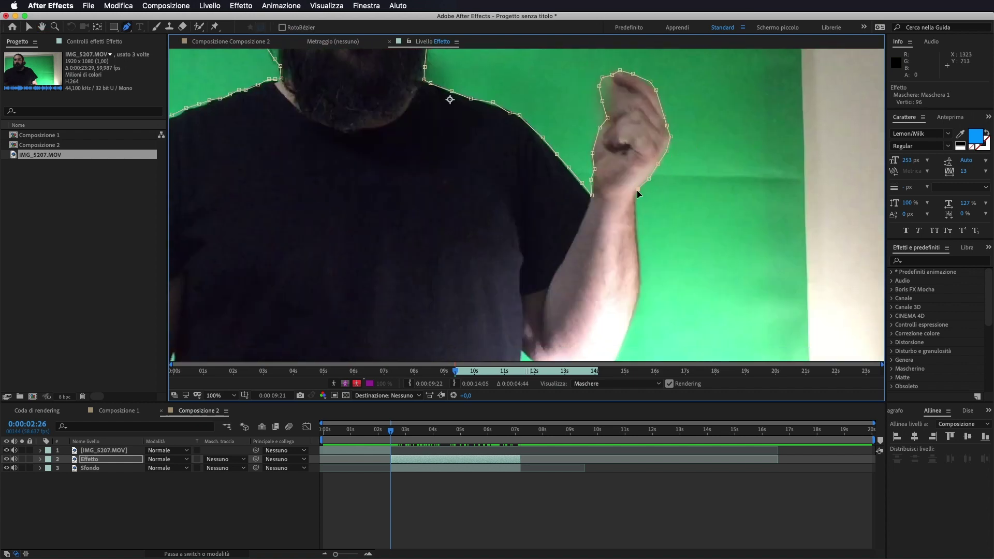
left_click(639, 188)
left_click(636, 197)
scroll(637, 197, "down", 3)
left_click(633, 137)
left_click(634, 150)
left_click(636, 178)
left_click(608, 277)
left_click(578, 291)
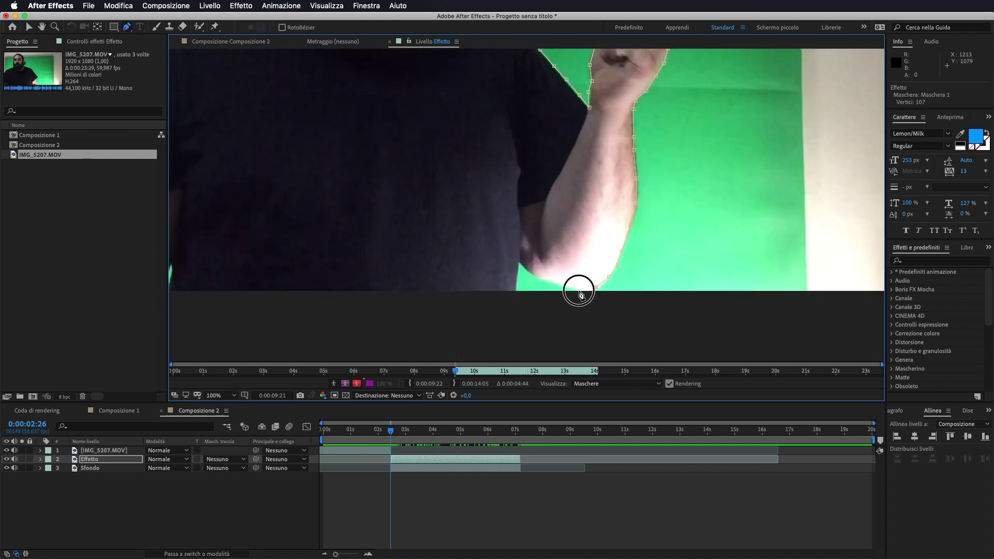
left_click(549, 281)
left_click(528, 272)
left_click(518, 262)
left_click(516, 291)
left_click(433, 324)
scroll(440, 327, "left", 4)
left_click(335, 321)
left_click(333, 293)
left_click(336, 271)
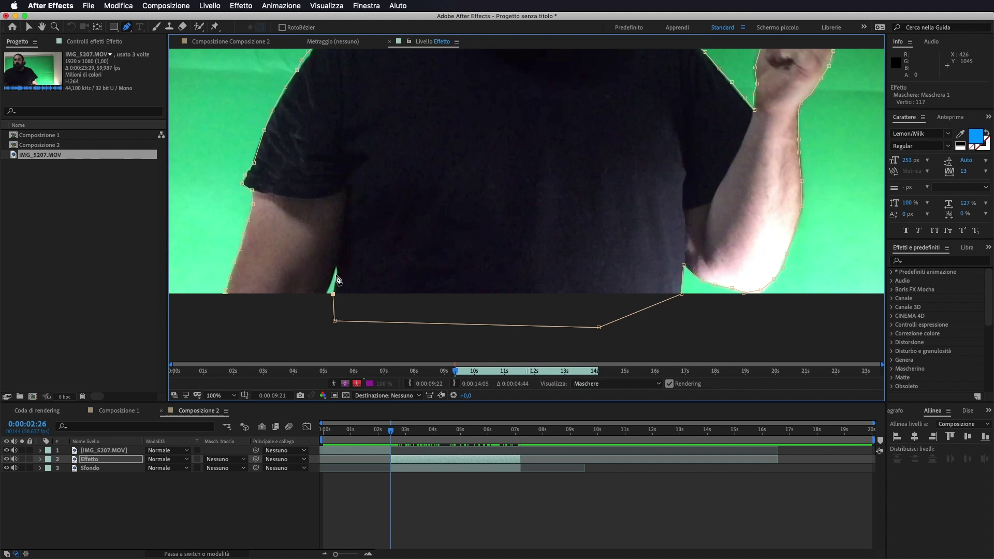
left_click(326, 292)
left_click(307, 317)
left_click(211, 319)
left_click(225, 292)
key("comma")
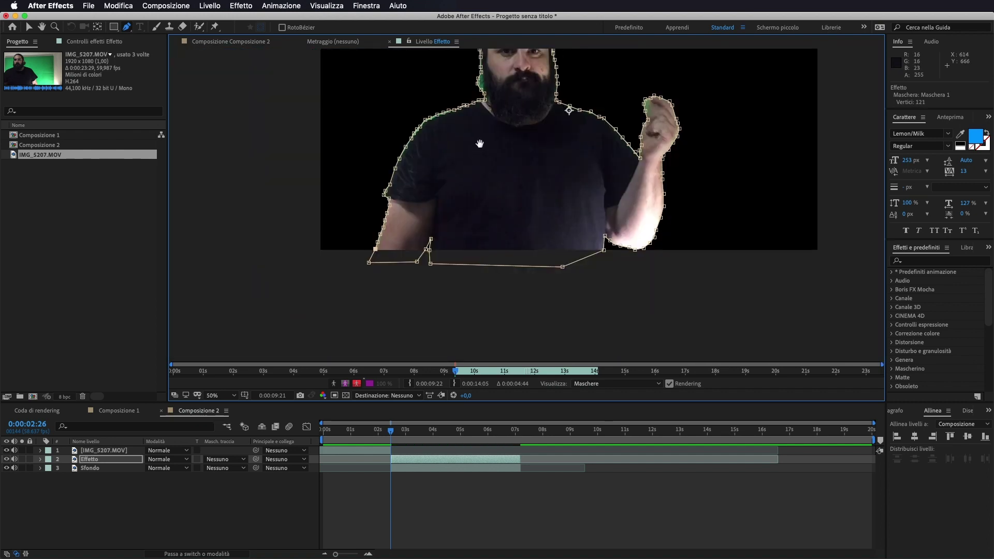
Switch back to the Composizione 2 composition view.
scroll(362, 155, "up", 4)
scroll(363, 155, "right", 3)
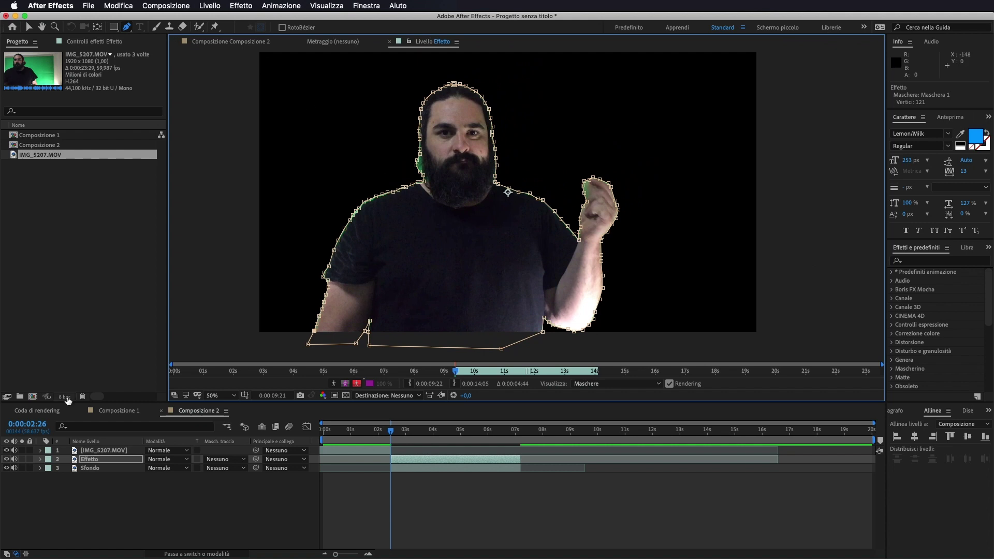
left_click(230, 41)
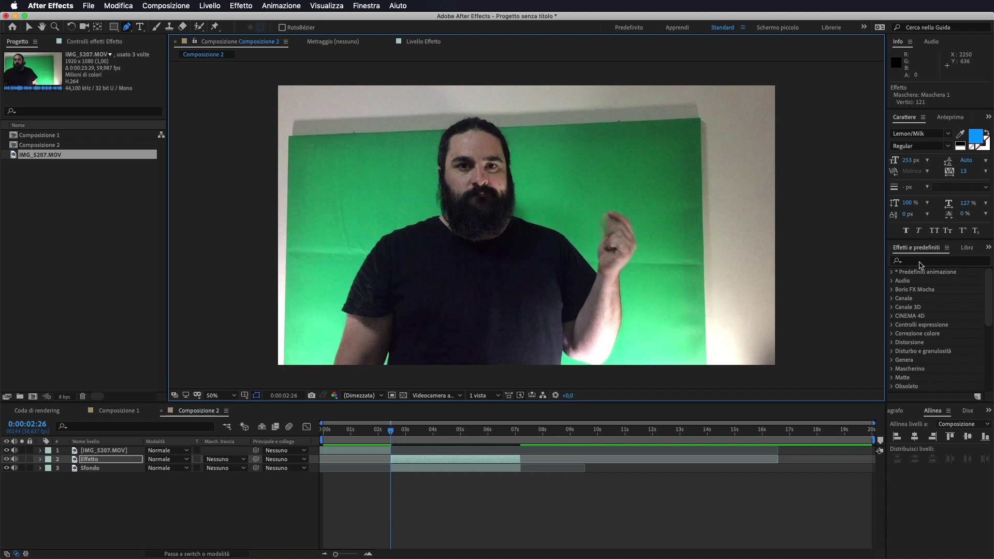
Find CC Scatterize under Simulazione in Effects & Presets.
left_click(919, 261)
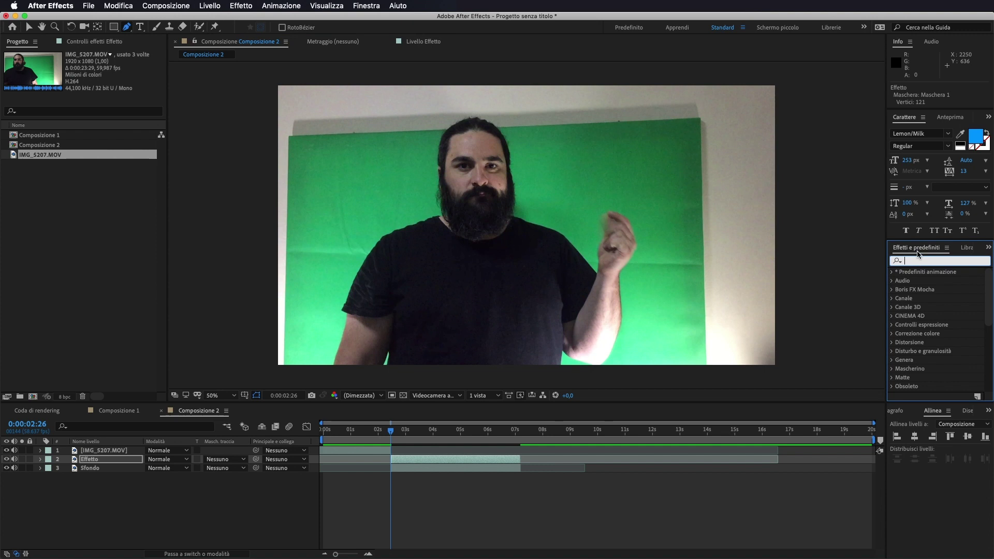
left_click(357, 8)
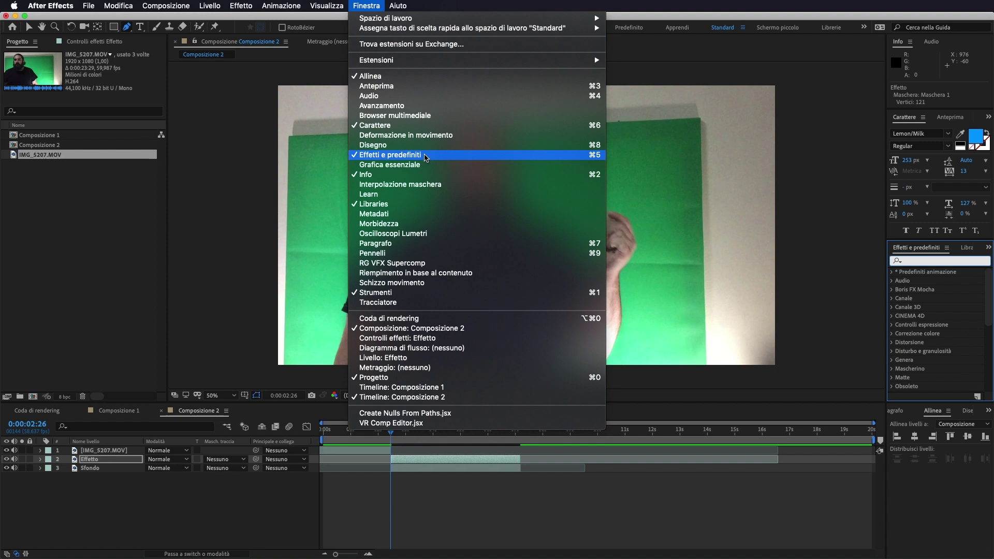
left_click(930, 251)
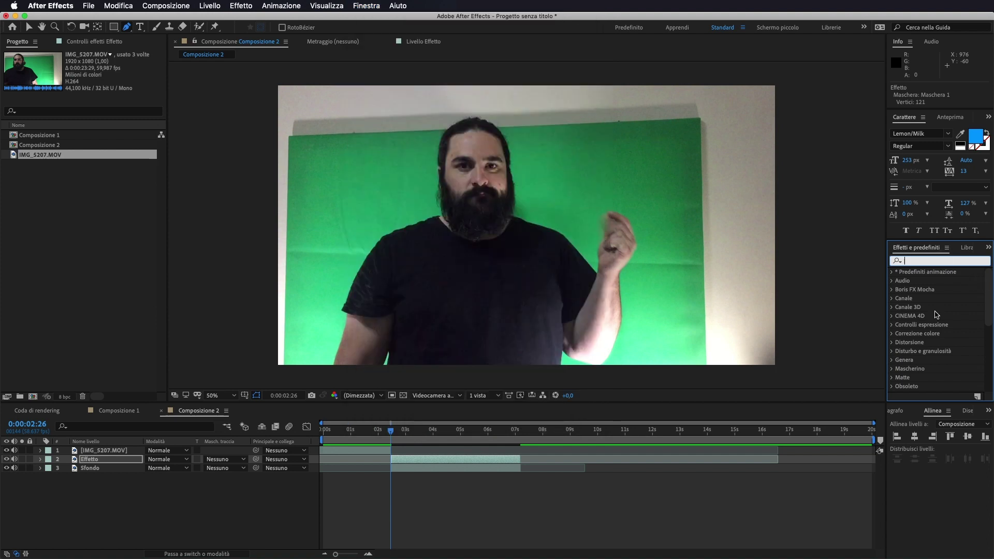
scroll(938, 315, "down", 5)
scroll(938, 315, "down", 2)
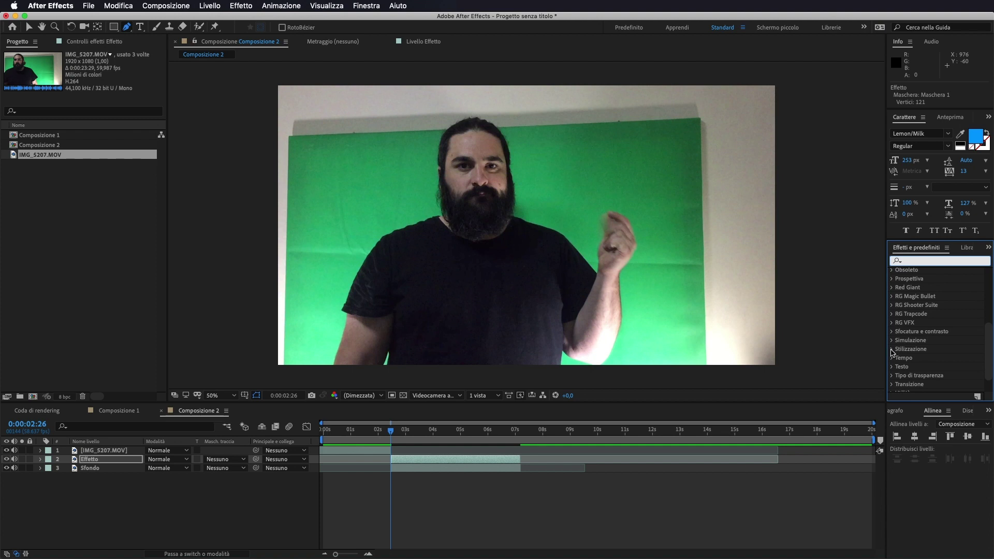
left_click(891, 340)
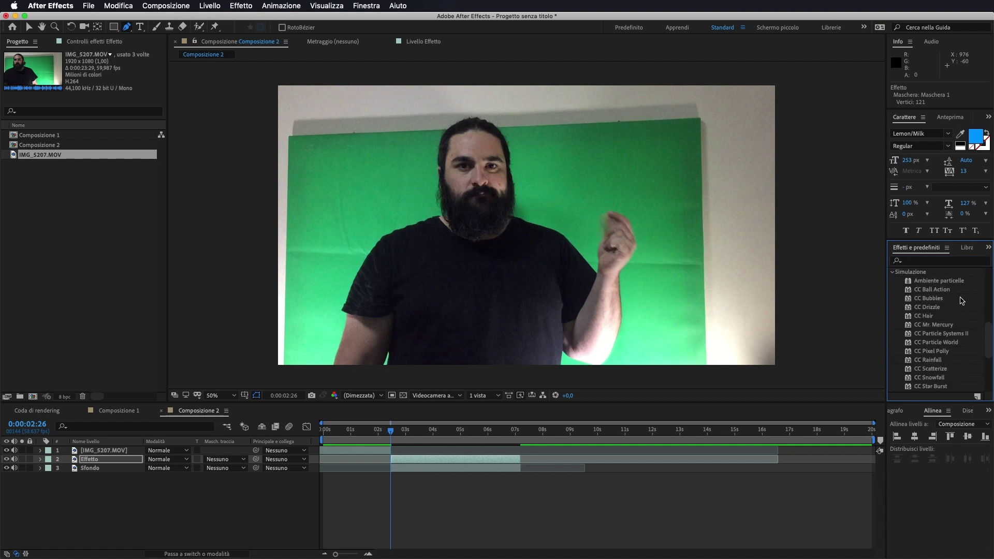
left_click(932, 369)
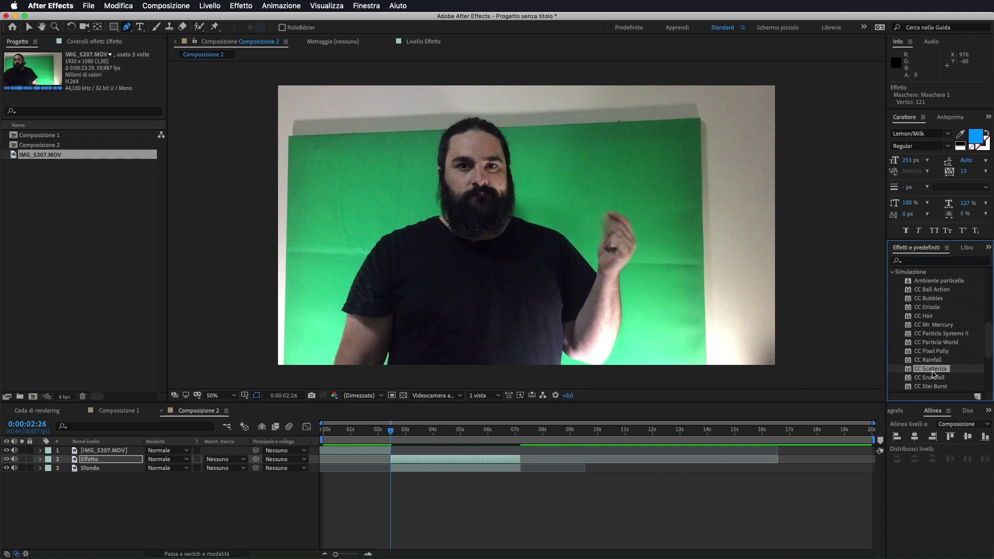
Apply CC Scatterize to the Effetto layer with Scatter keyed at 0 near 2:26.
left_click_drag(934, 374, 112, 461)
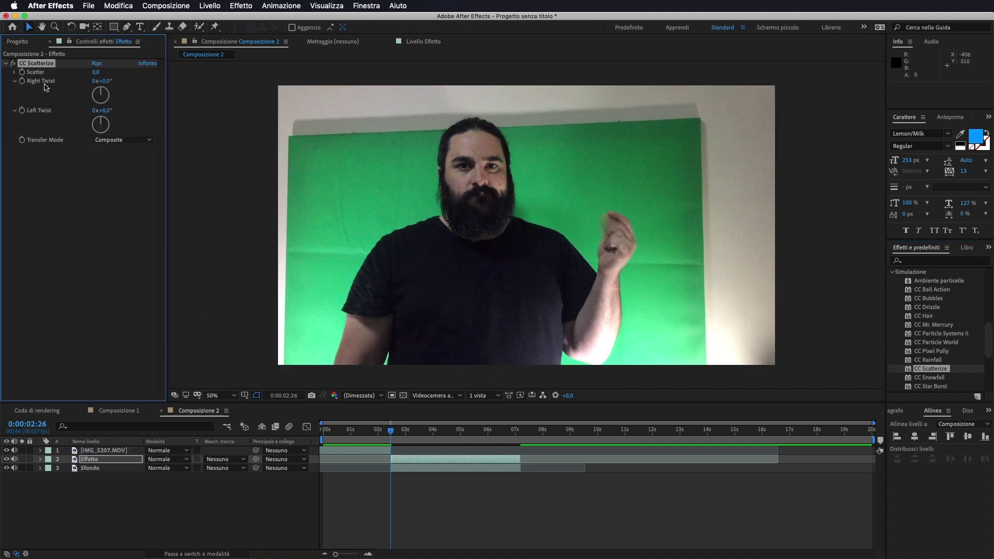
left_click_drag(390, 431, 391, 432)
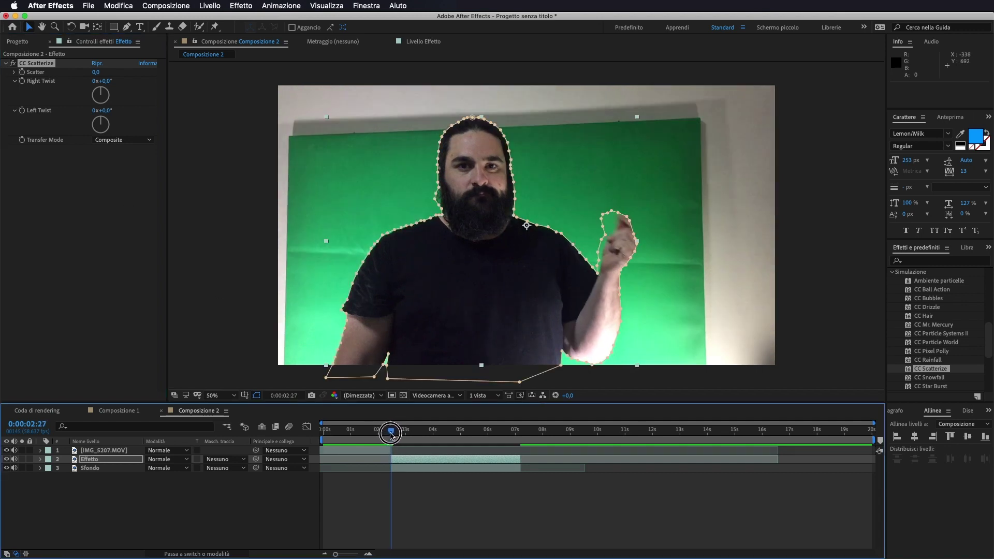
left_click(23, 75)
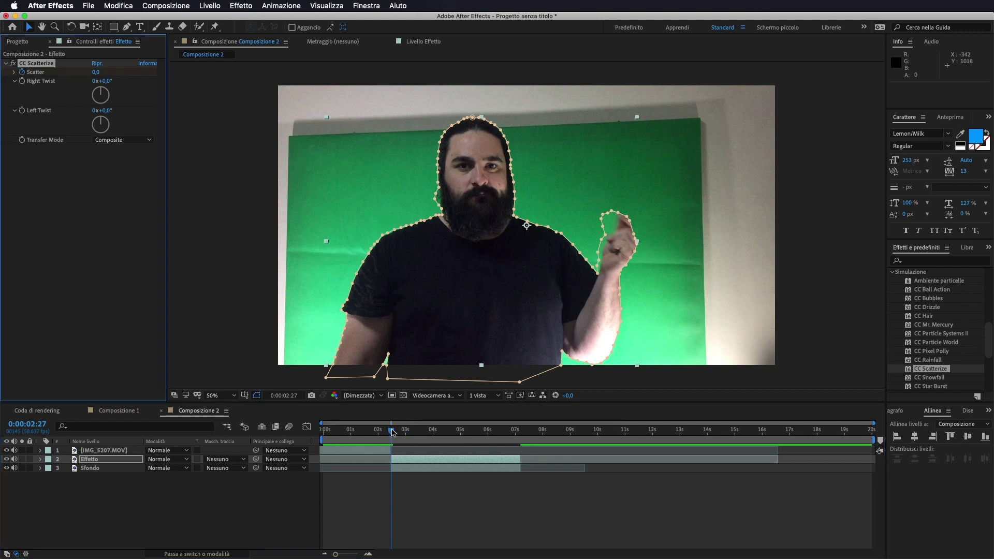
Raise Scatter to about 420 at 0:00:07:07 so the figure breaks into particles.
left_click_drag(393, 433, 515, 454)
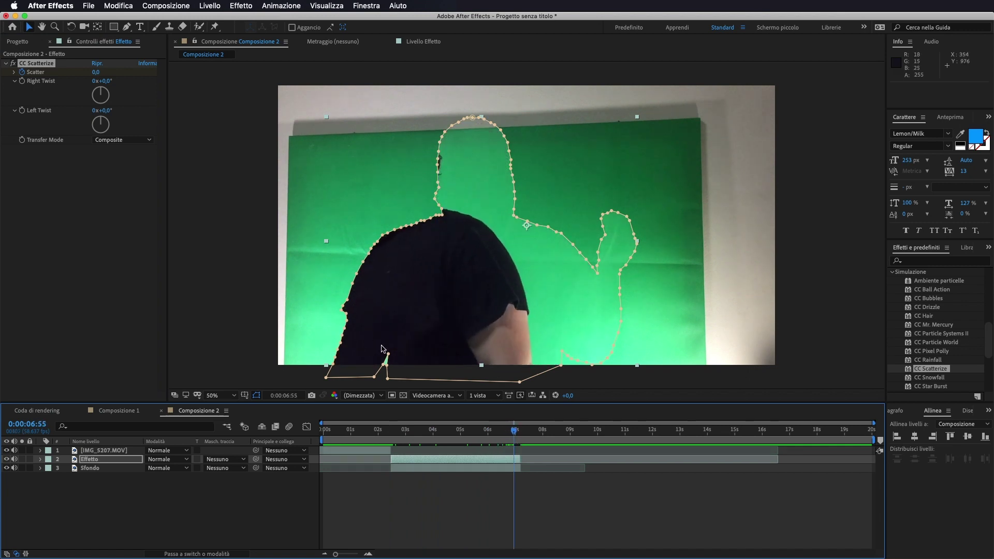
left_click(520, 430)
left_click_drag(520, 429, 521, 430)
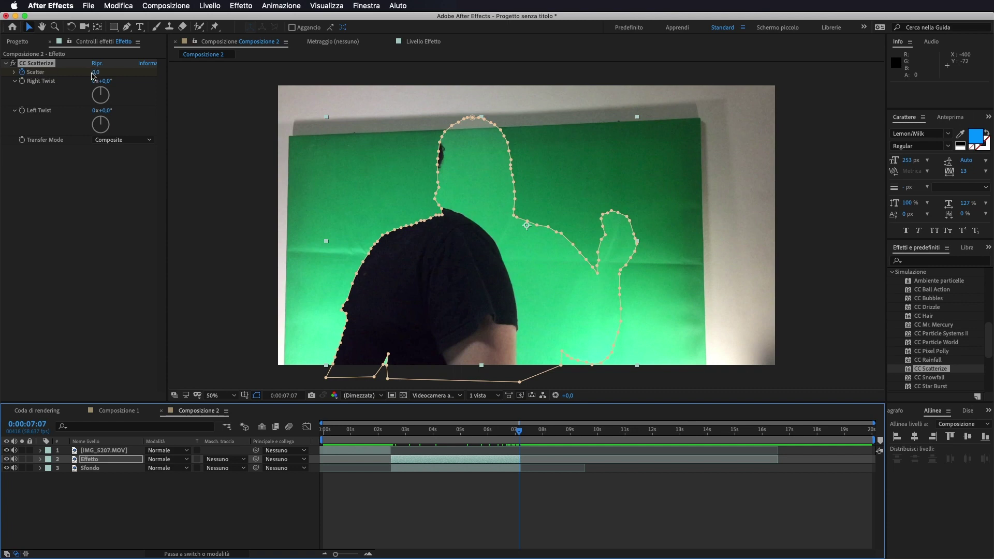
left_click_drag(94, 75, 319, 76)
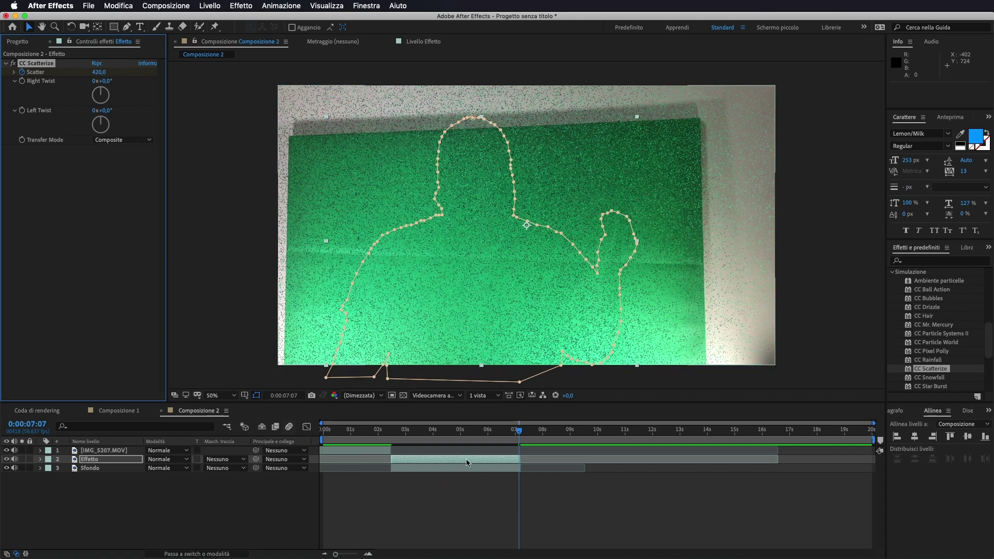
left_click(509, 432)
left_click_drag(509, 432, 392, 437)
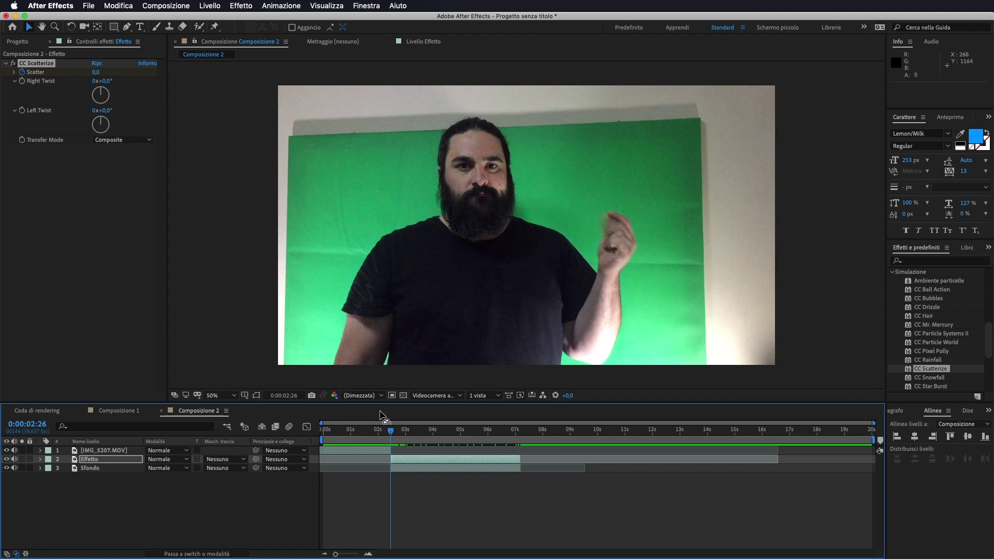
At about seven seconds, raise Scatter to 418,5, then scrub back to check the build-up.
left_click(23, 85)
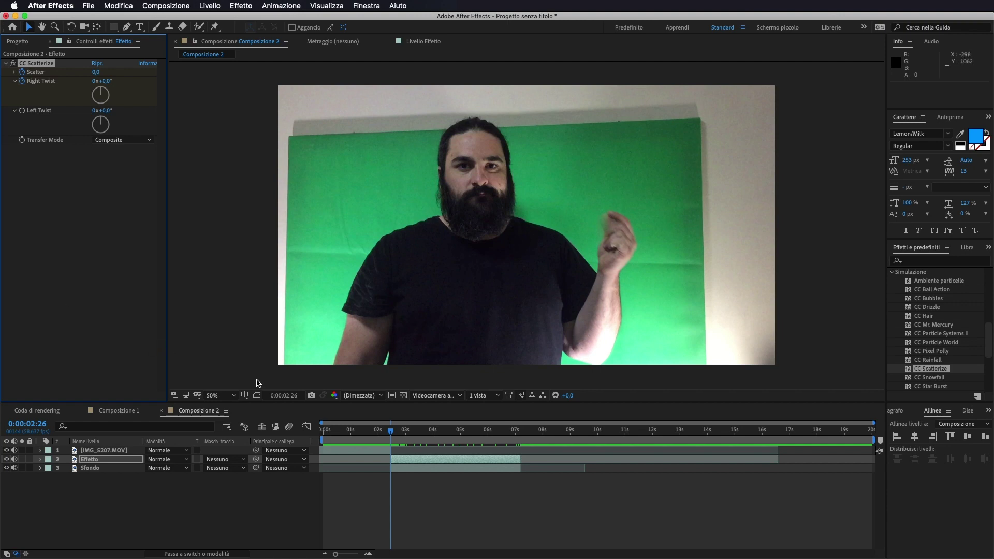
left_click_drag(396, 433, 518, 444)
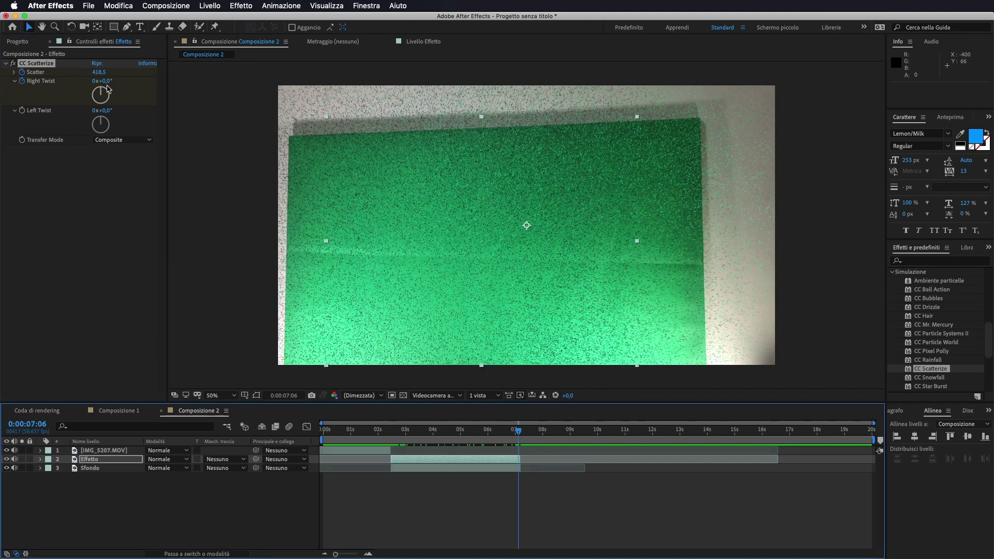
left_click_drag(96, 72, 344, 89)
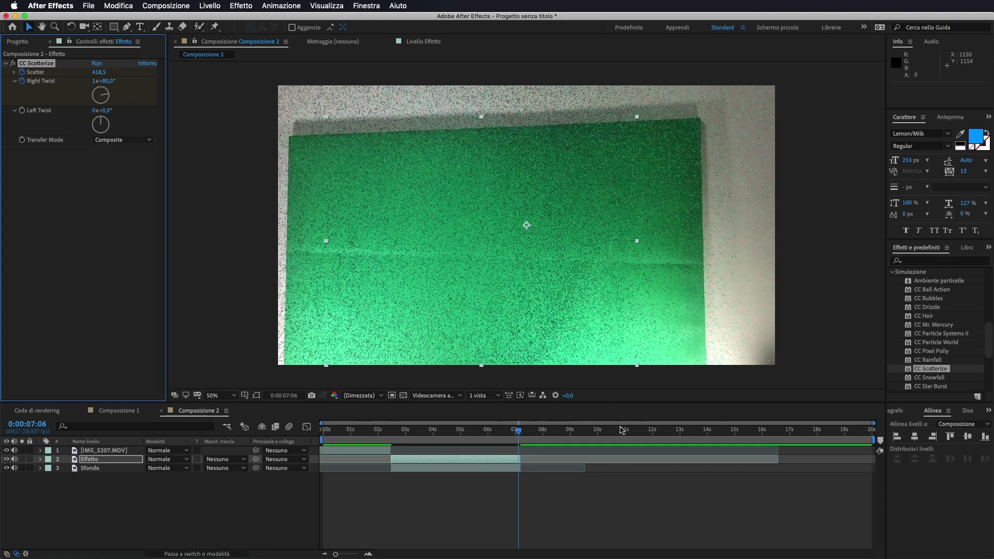
left_click_drag(520, 432, 503, 451)
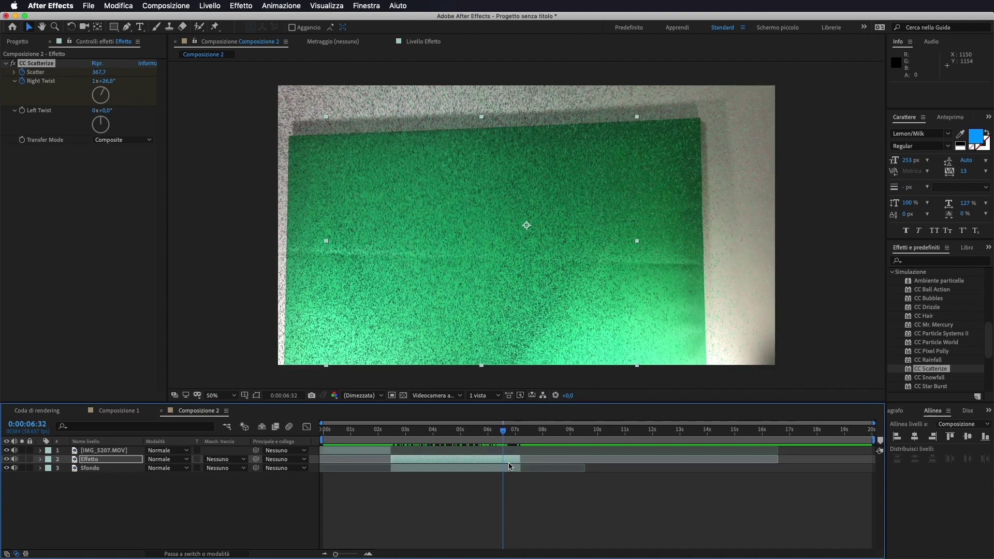
Keyframe the Effetto layer's Opacity from 100% at 6:32 to 0% at 7:05.
left_click(40, 459)
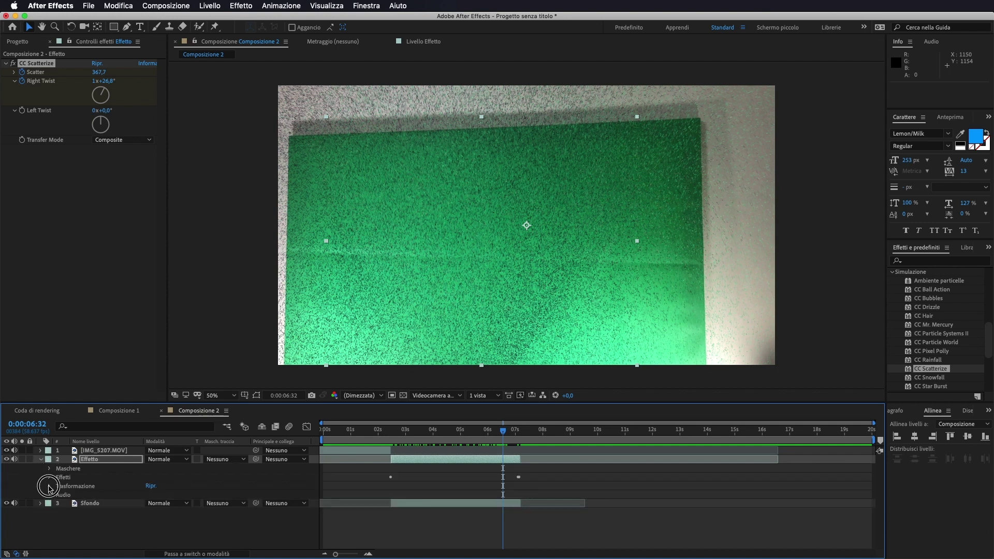
left_click(49, 486)
scroll(238, 485, "down", 1)
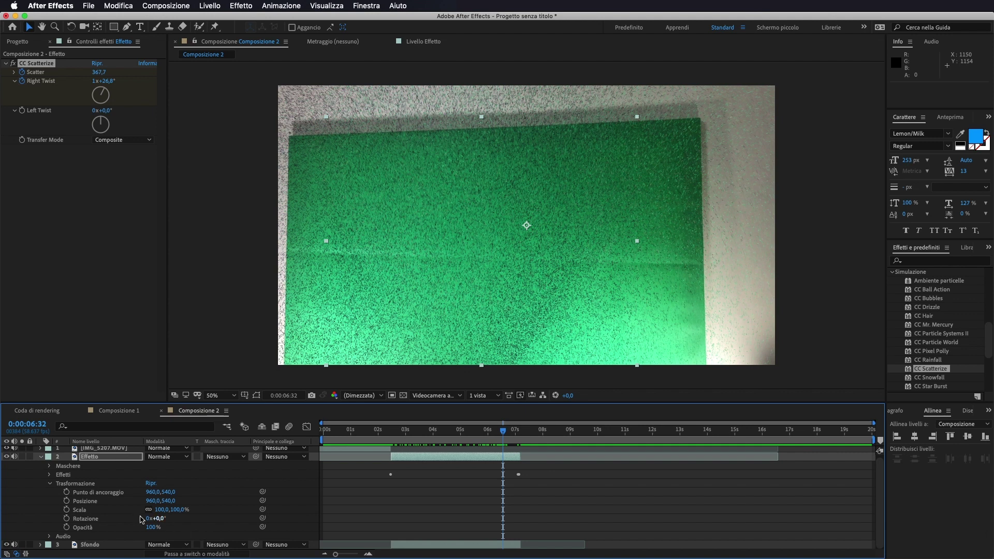
left_click(67, 527)
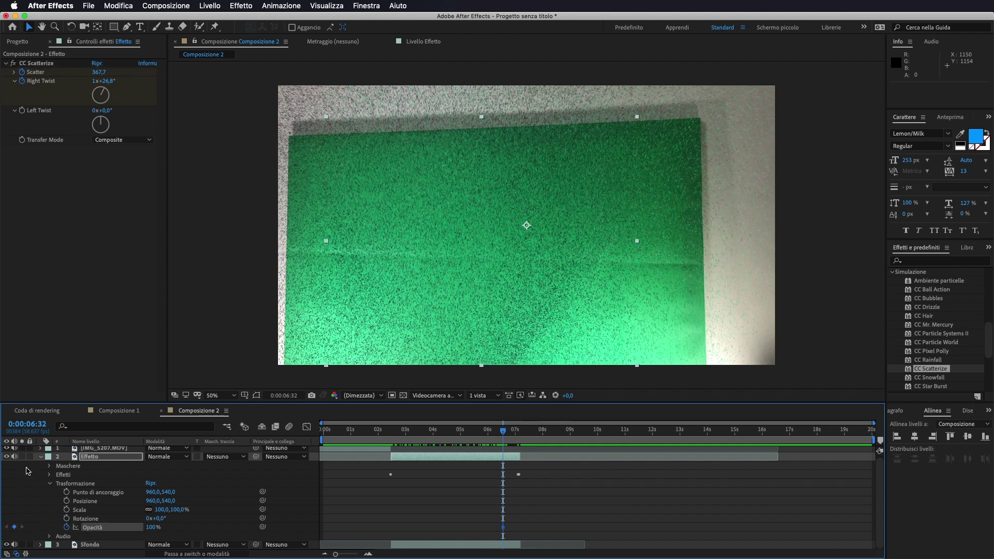
left_click_drag(508, 434, 519, 436)
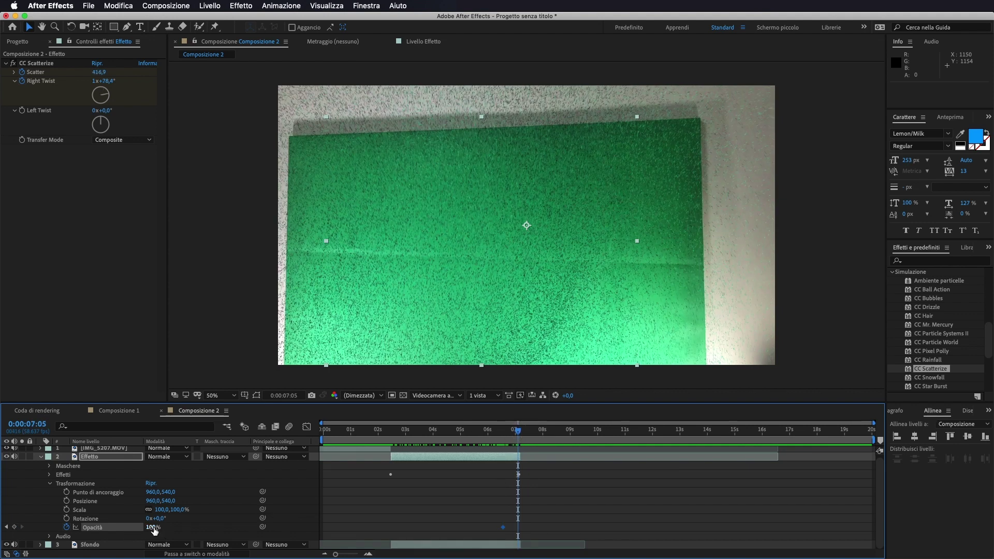
left_click_drag(152, 528, 50, 533)
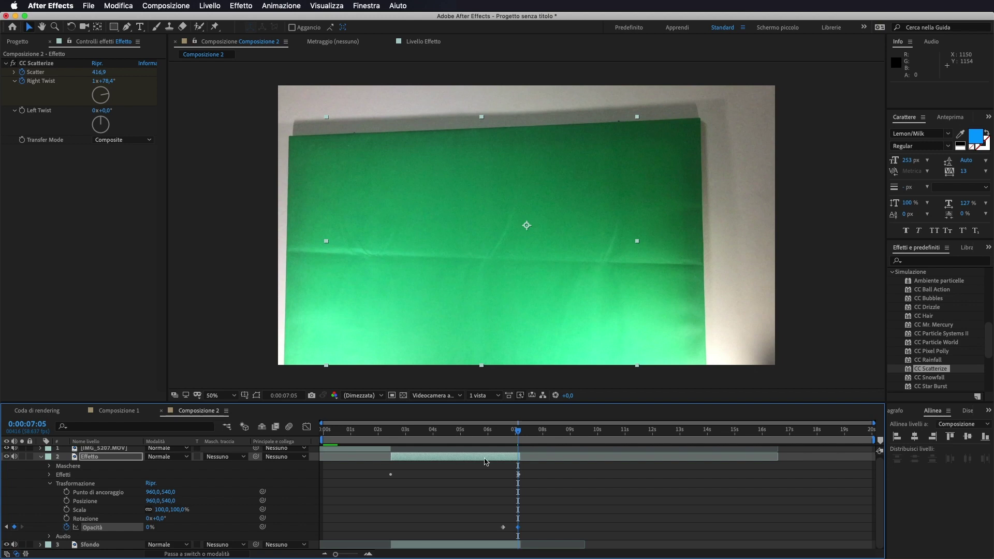
Play back the opacity fade and return to where the scatter starts.
left_click_drag(518, 430, 381, 437)
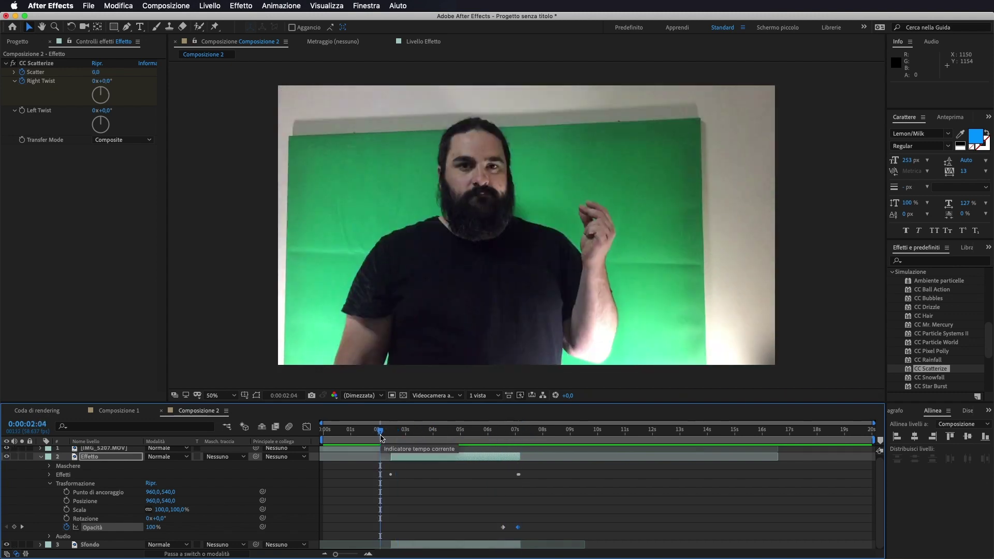
key("space")
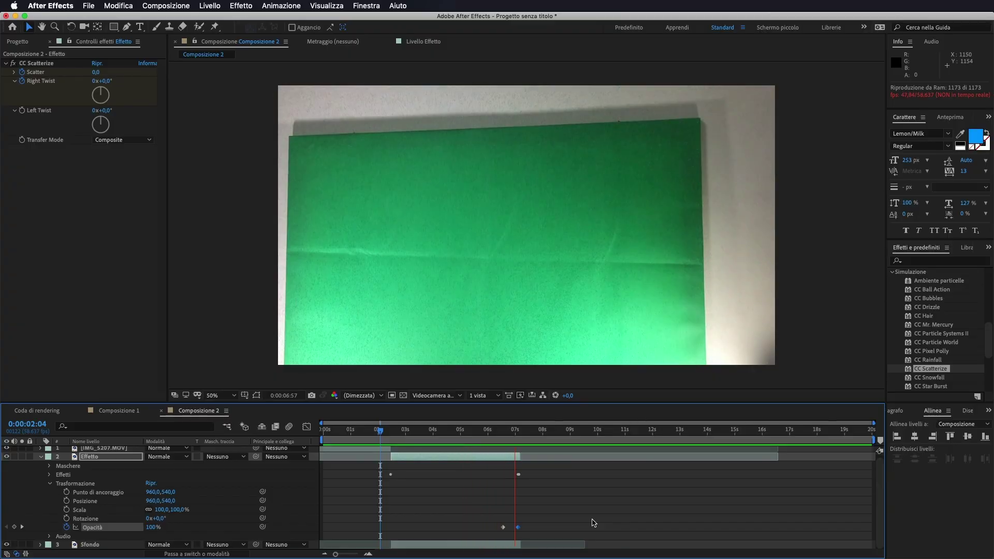
key("space")
left_click(515, 433)
left_click_drag(514, 433, 395, 460)
Scrub through the STUDIO72 scatter in Composizione 1 and hide the empty text layer.
left_click(119, 410)
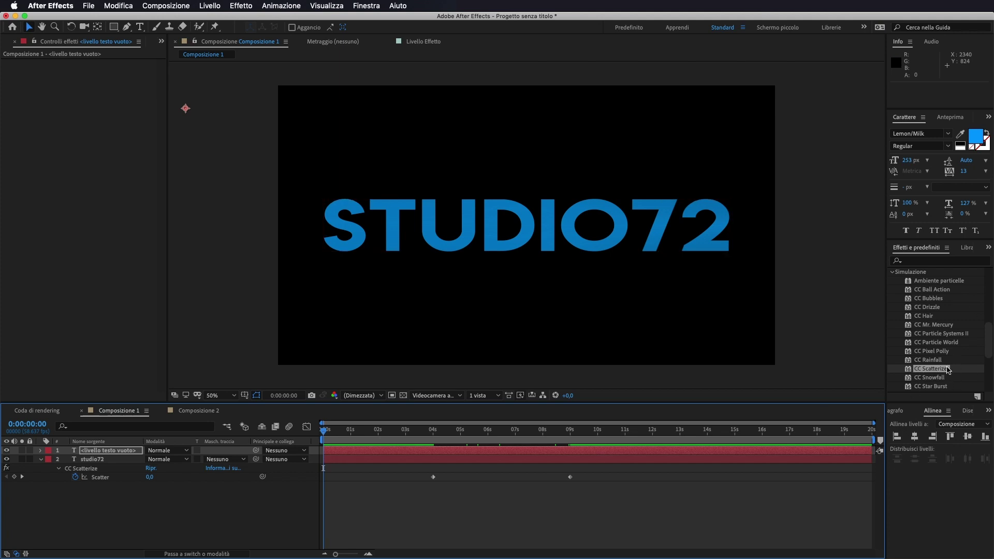
left_click_drag(324, 434, 431, 463)
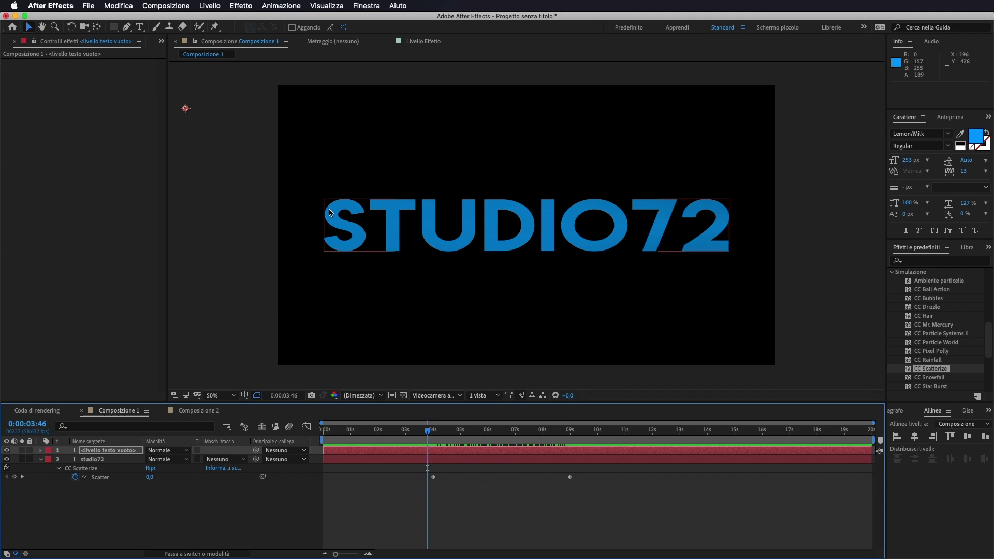
left_click(6, 450)
left_click(428, 431)
mouse_move(428, 431)
left_mouse_down()
mouse_move(449, 433)
mouse_move(432, 434)
left_mouse_up()
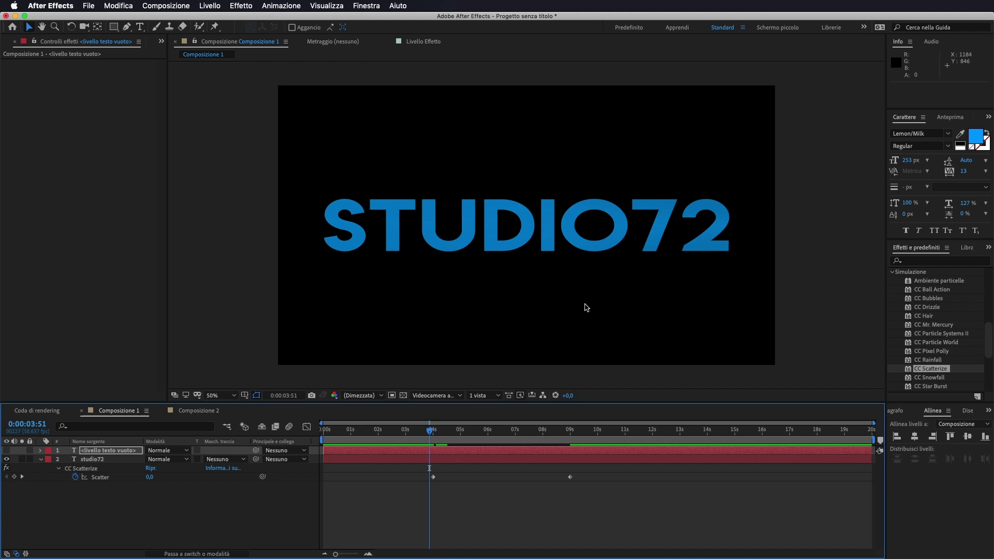
left_click(198, 410)
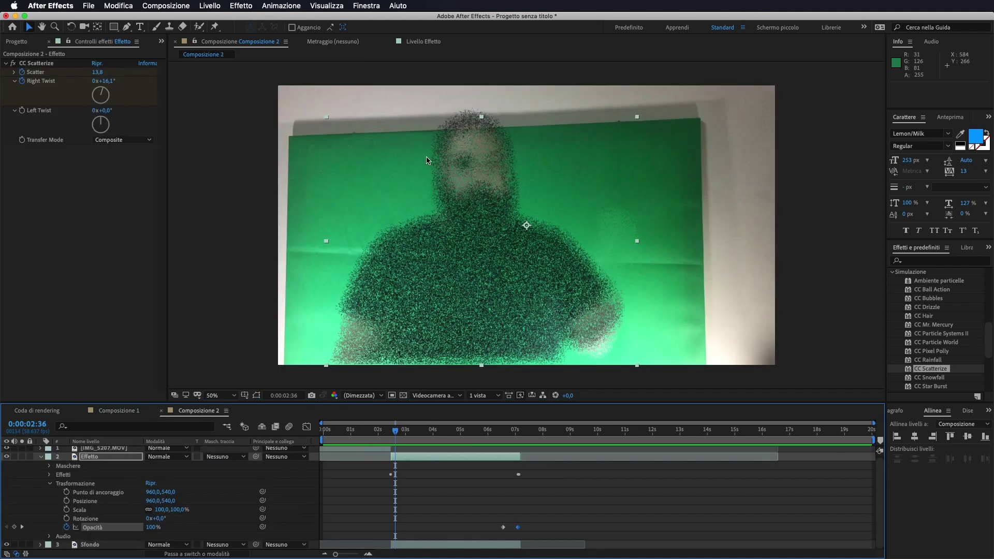
scroll(197, 465, "up", 1)
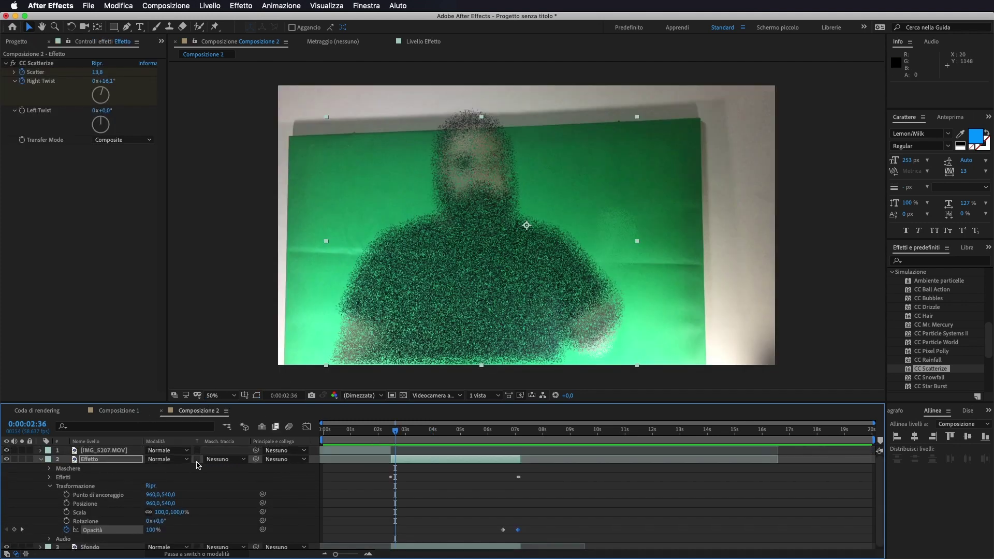
left_click(416, 459)
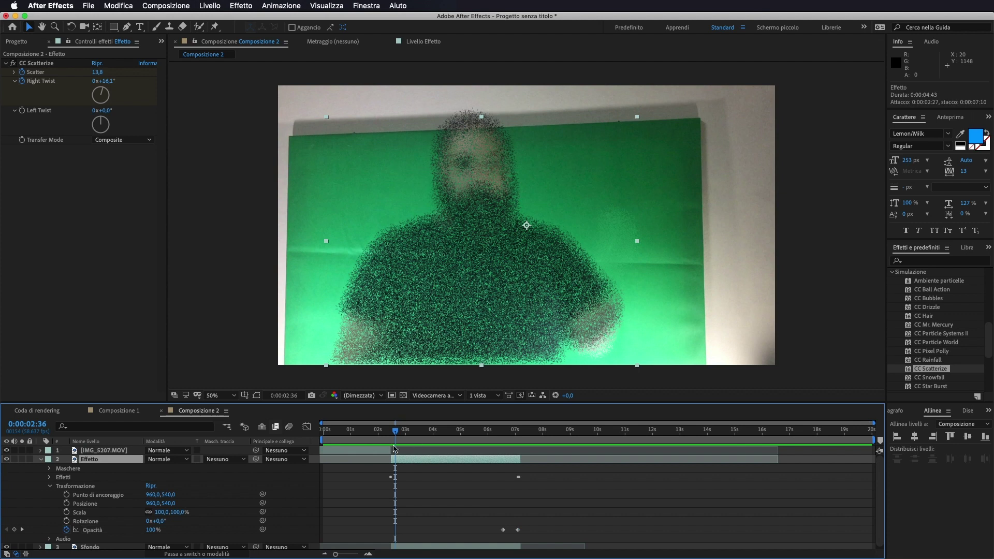
left_click(65, 469)
key("Delete")
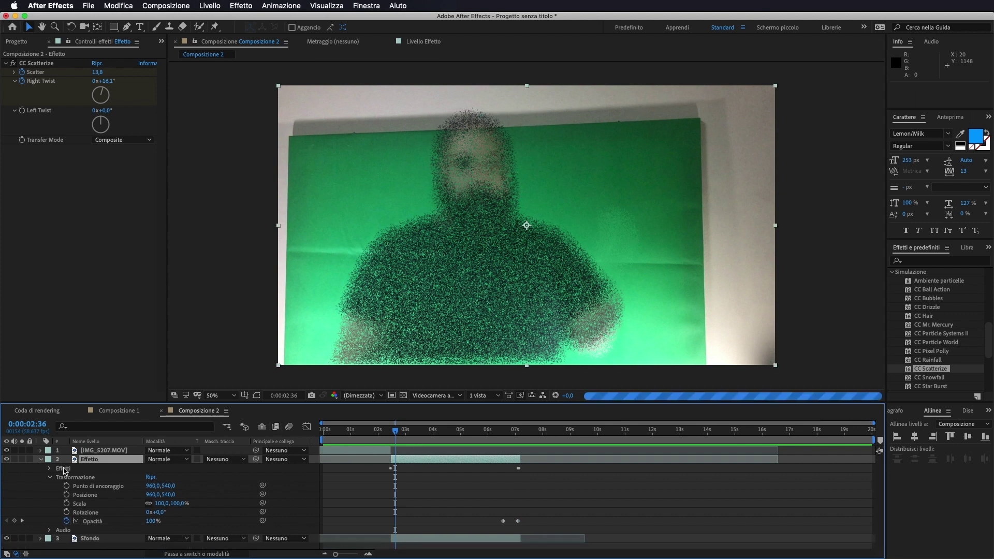
left_click_drag(403, 431, 391, 453)
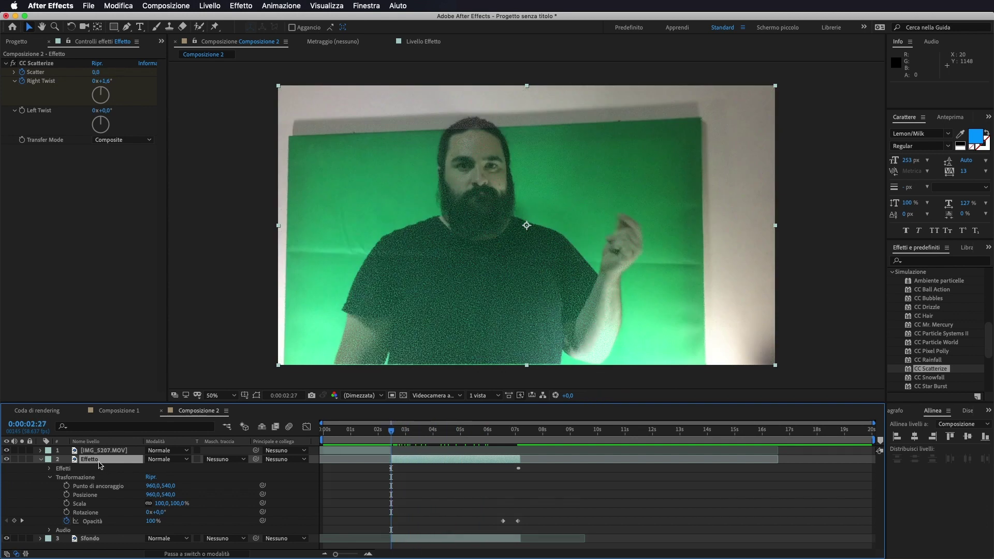
key("super+z")
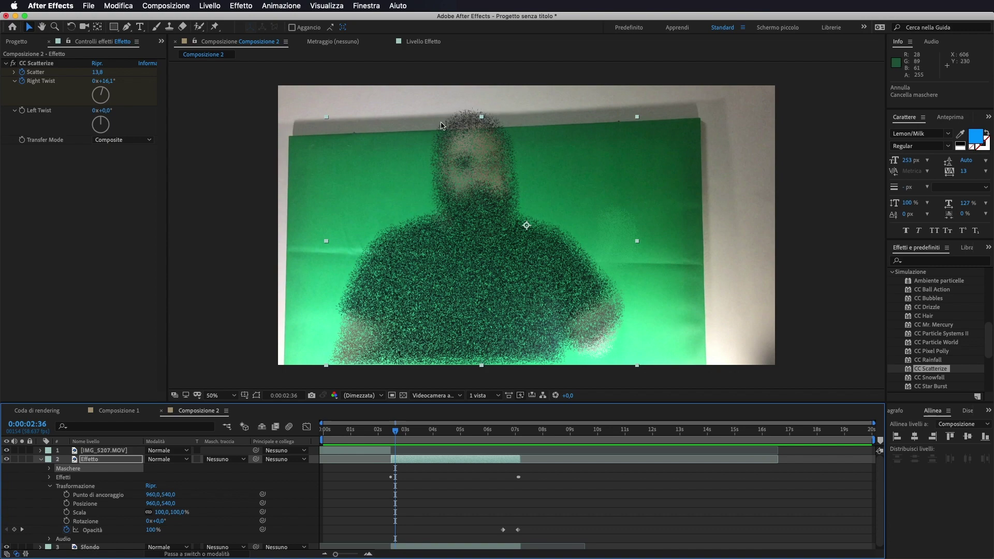
left_click(397, 434)
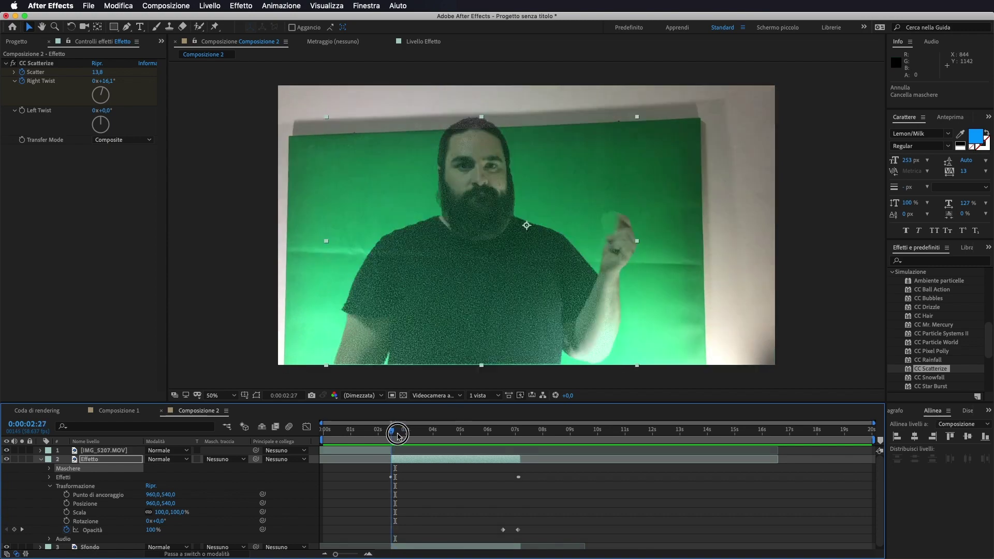
left_click_drag(398, 434, 342, 462)
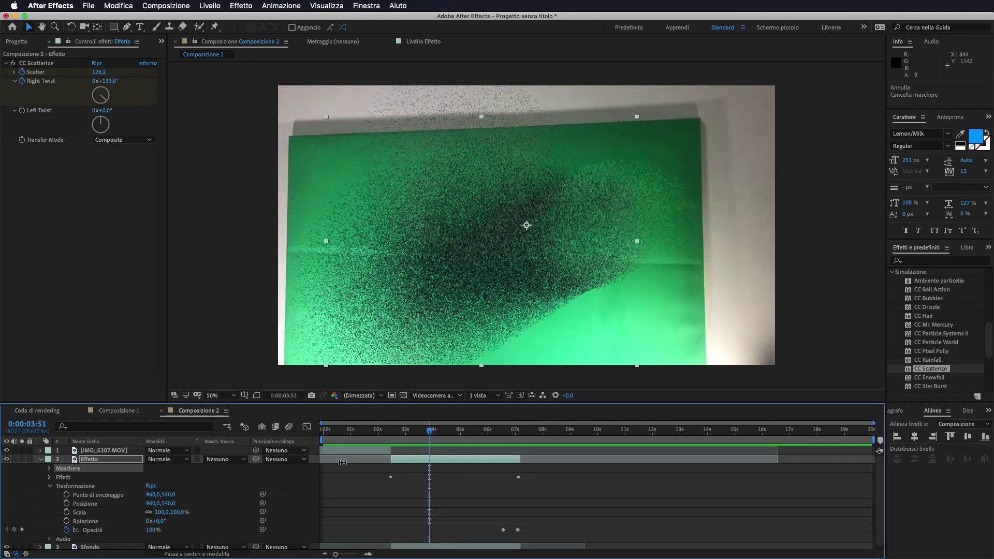